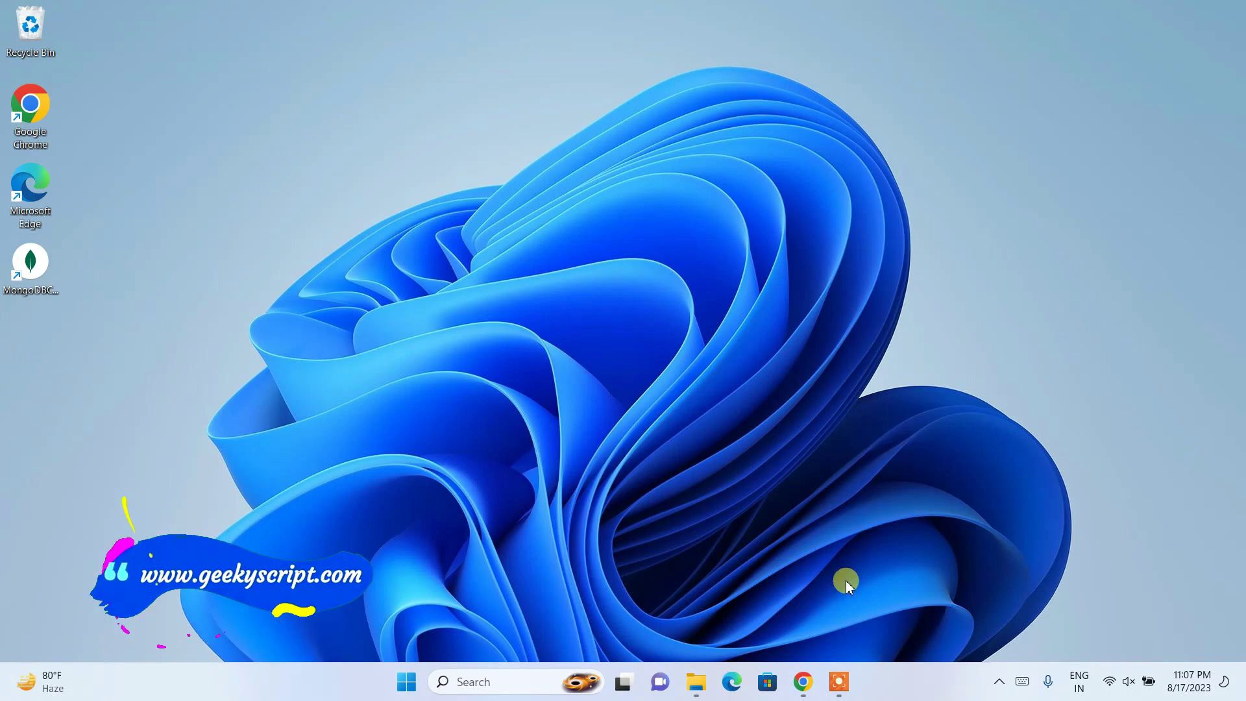
Launch Google Chrome from the taskbar to a New Tab page
click(803, 681)
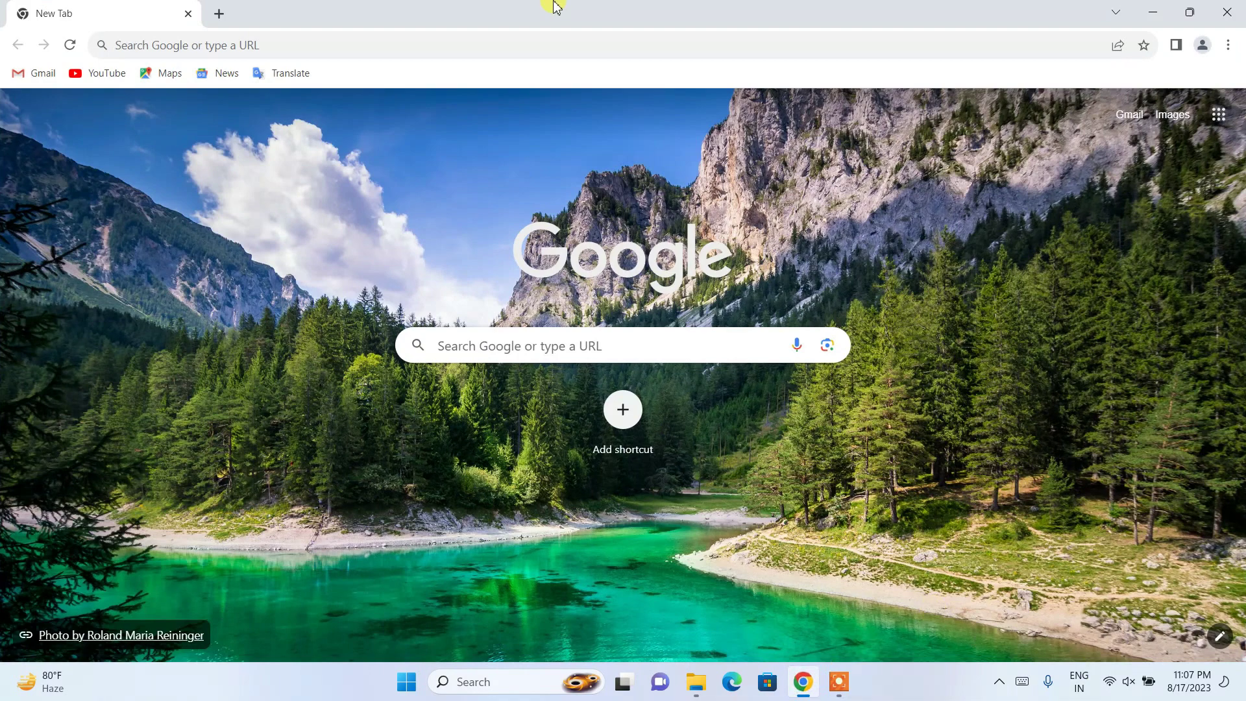
Search Google for 'php download for windows' and open the php.net PHP Downloads page
click(555, 45)
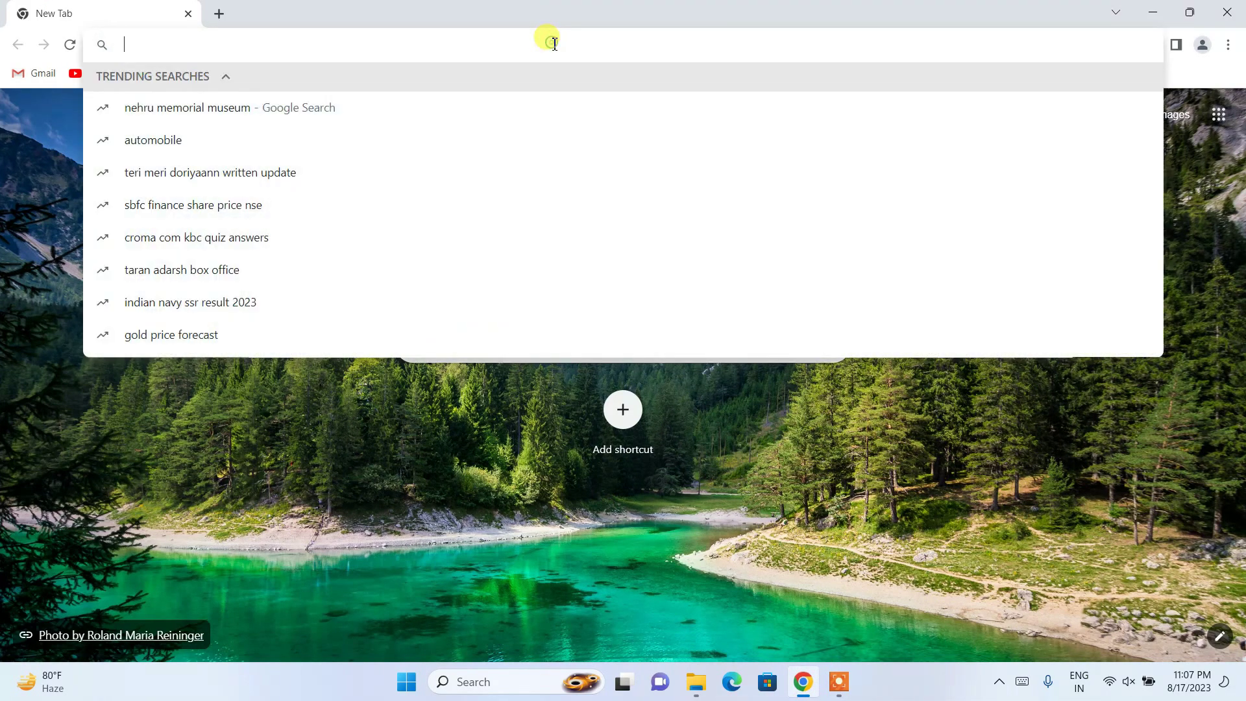
text(php )
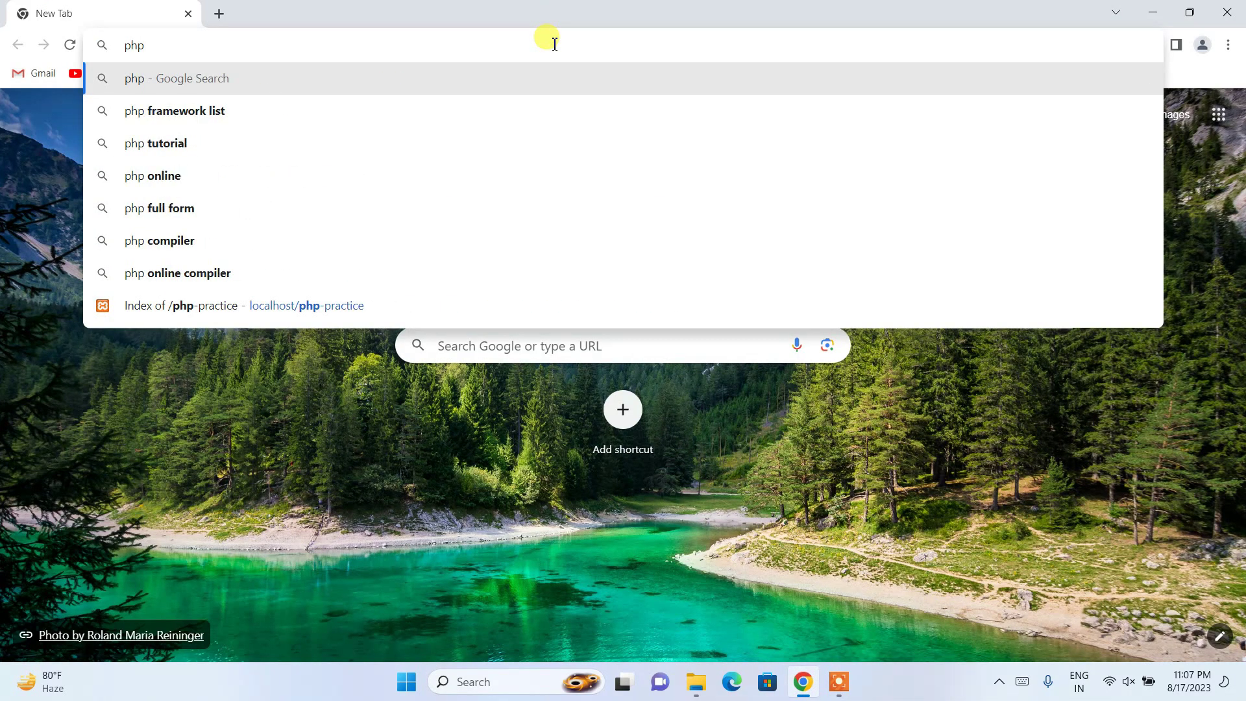
text(down)
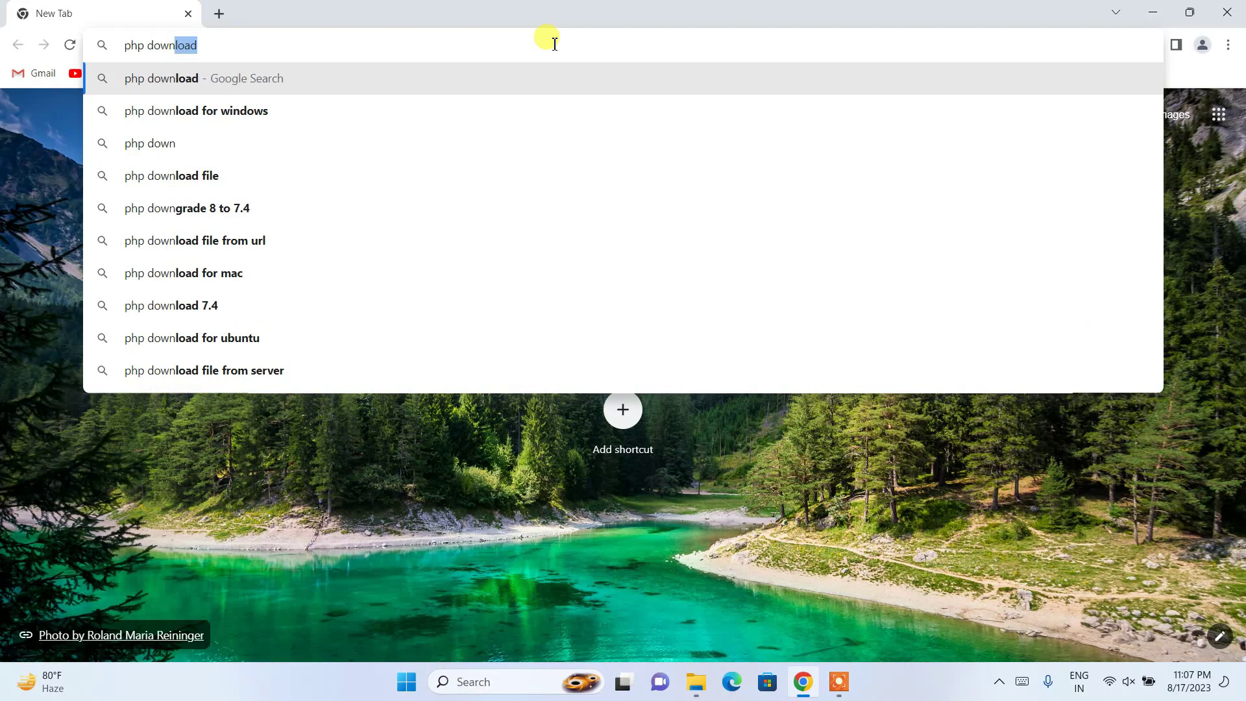
key(Down)
key(Return)
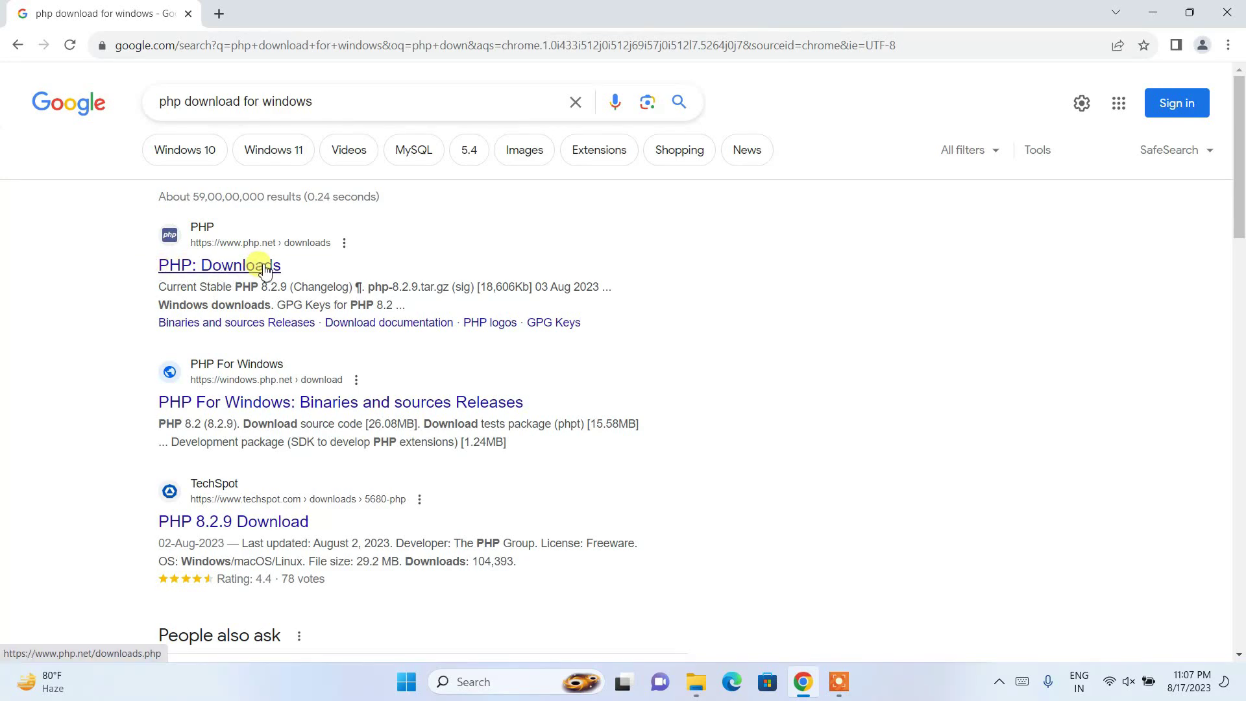
click(246, 270)
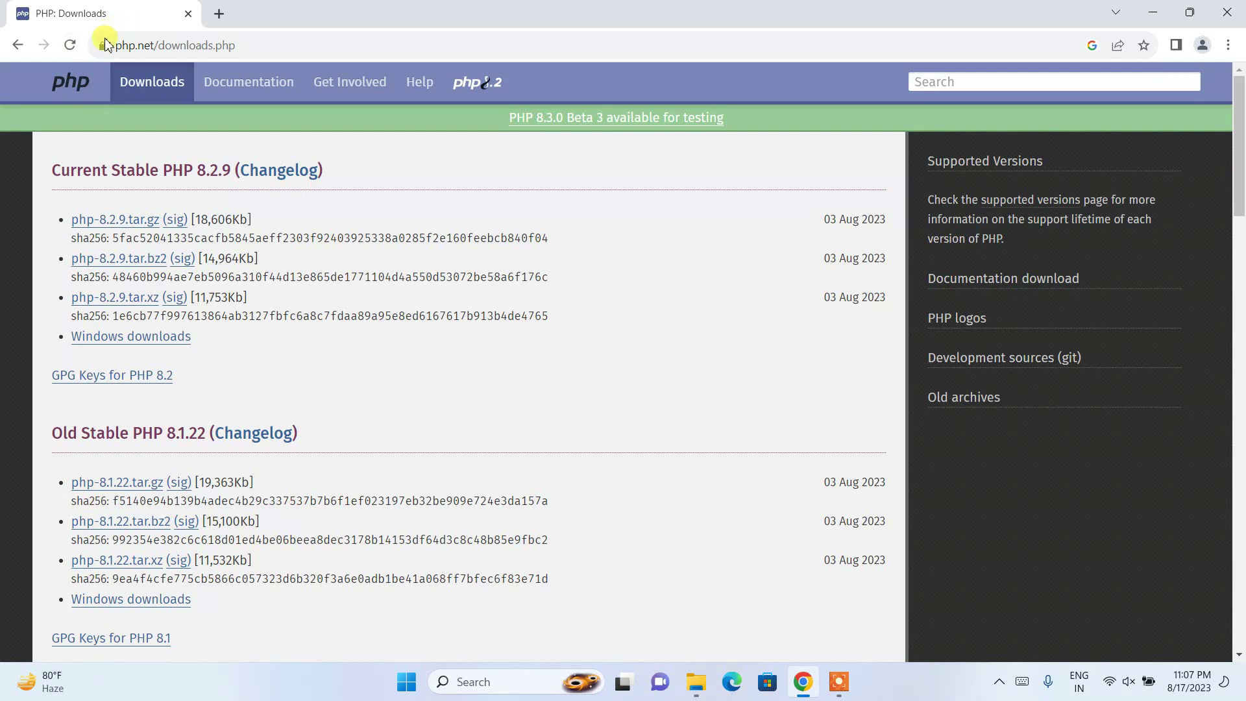
click(323, 45)
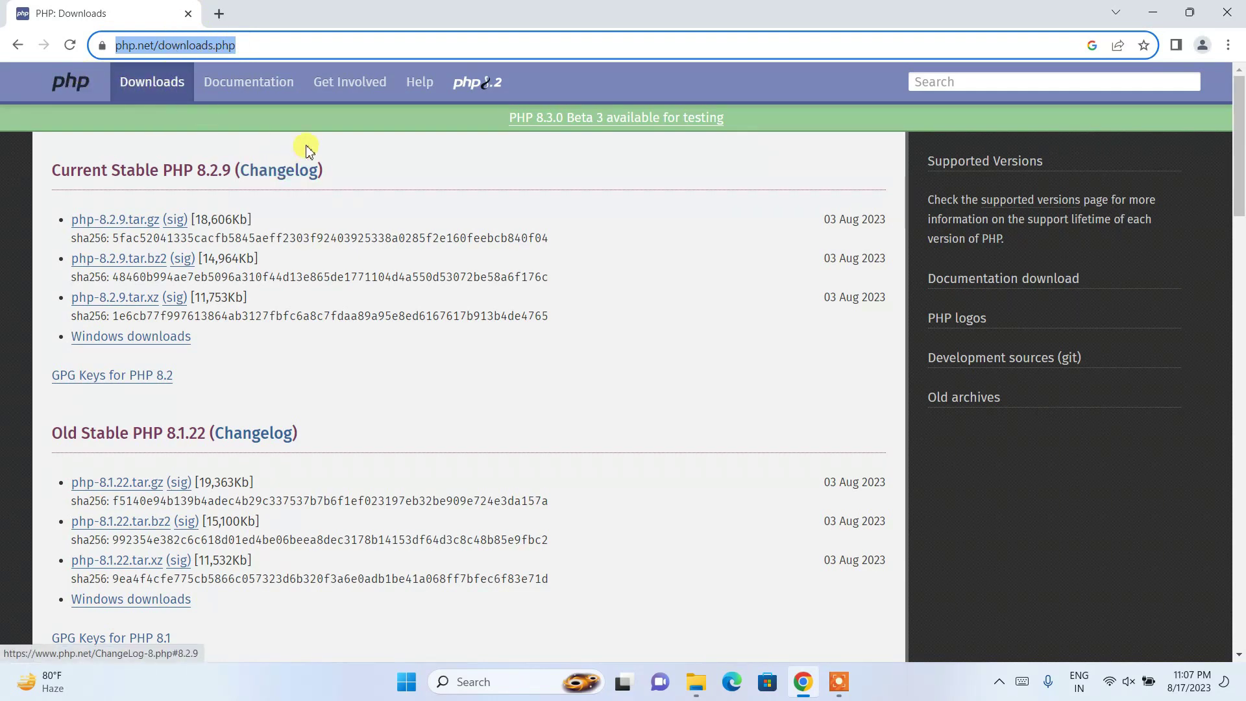
click(342, 149)
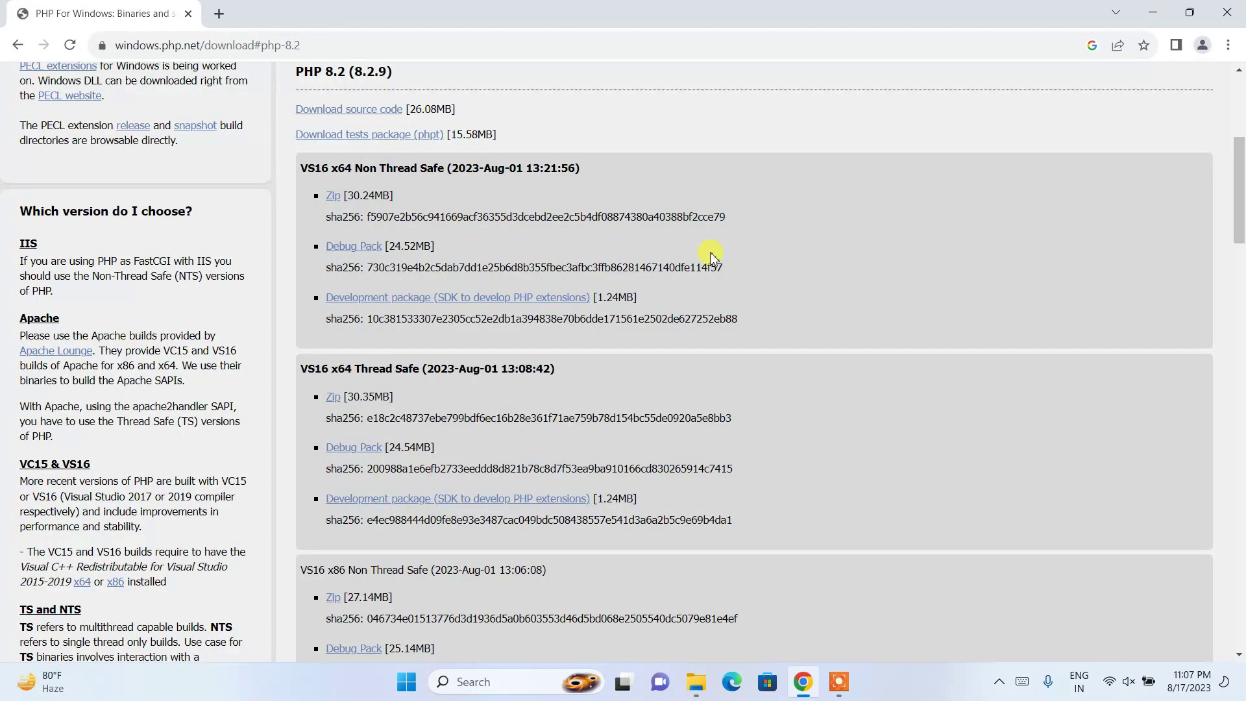
Review the PHP 8.2.9 Windows builds, locating the VS16 x64 Thread Safe section
scroll(694, 322, up, 2)
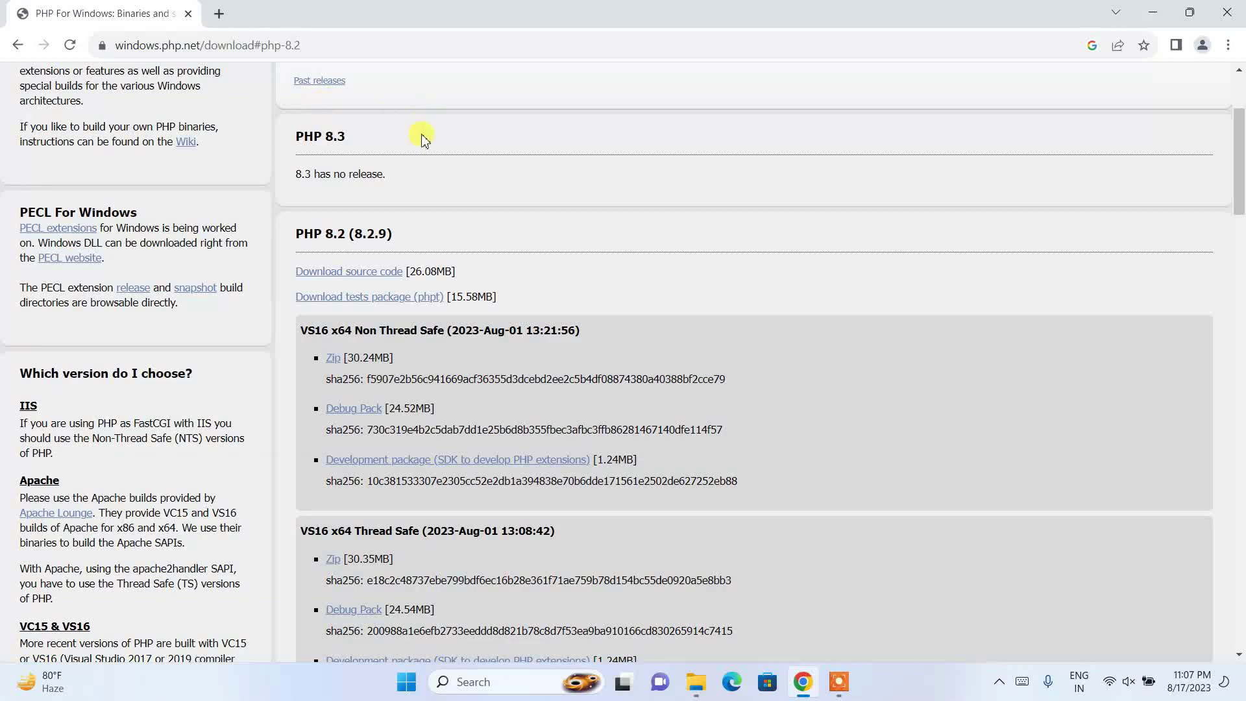
scroll(492, 241, up, 3)
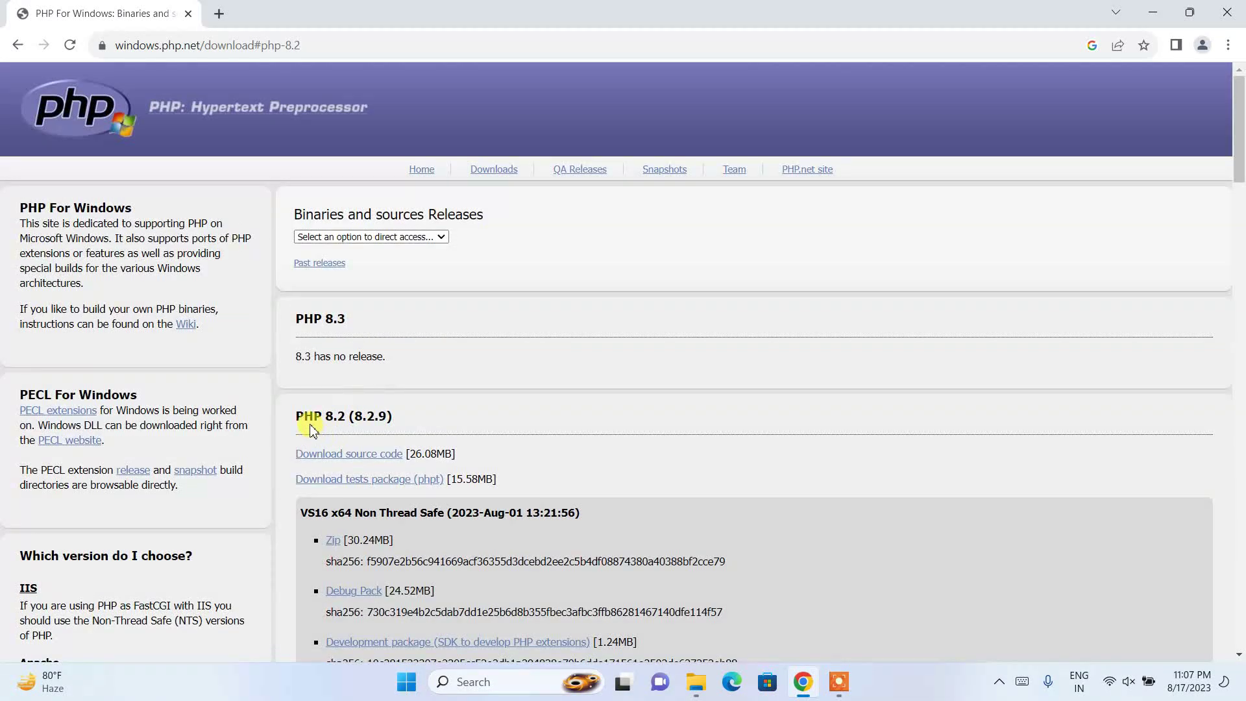
drag(303, 421, 391, 418)
click(398, 421)
scroll(542, 388, down, 6)
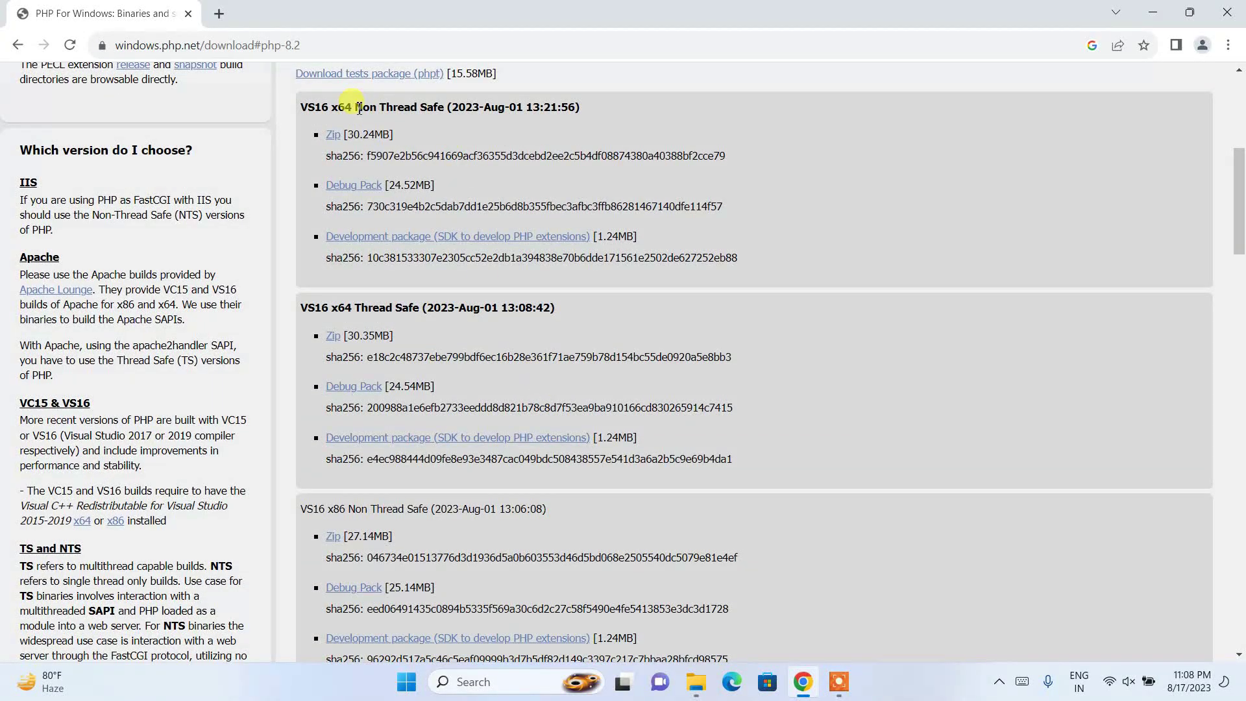
drag(356, 108, 444, 105)
drag(351, 308, 450, 303)
click(484, 339)
drag(351, 307, 445, 324)
click(447, 323)
Start the VS16 x64 Thread Safe Zip download, cancel it, and minimize Chrome
click(333, 337)
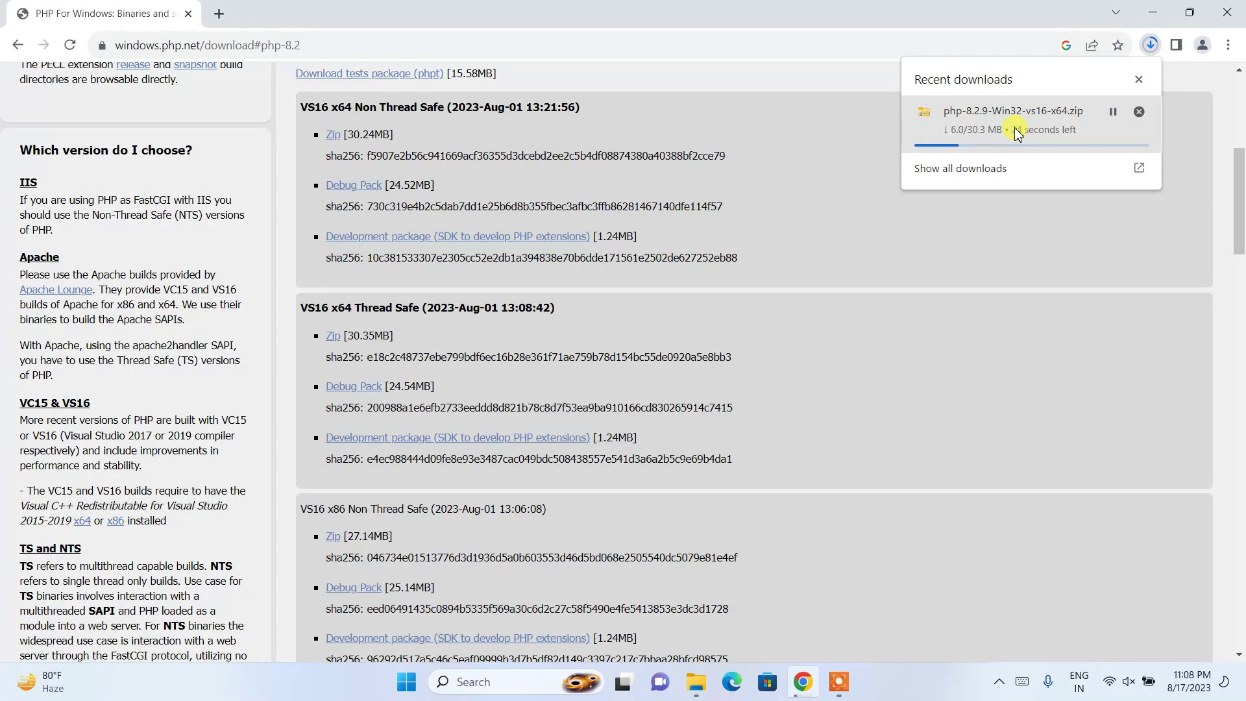
click(1140, 113)
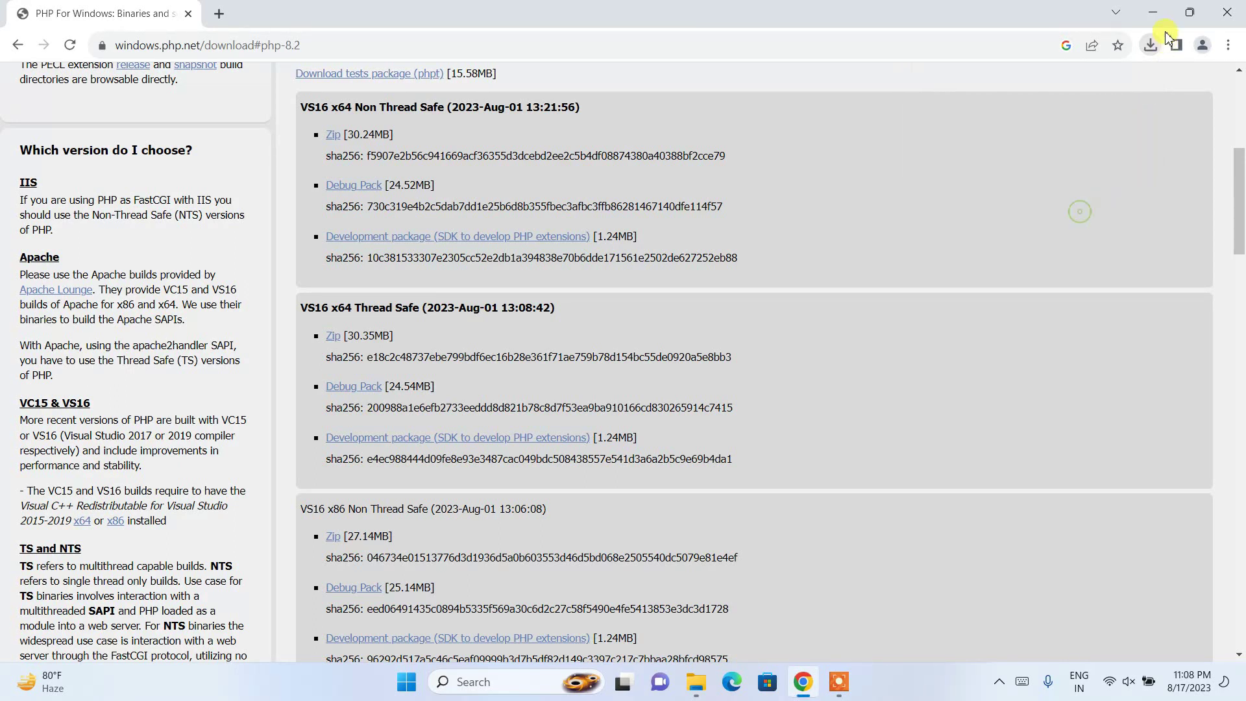
click(1159, 11)
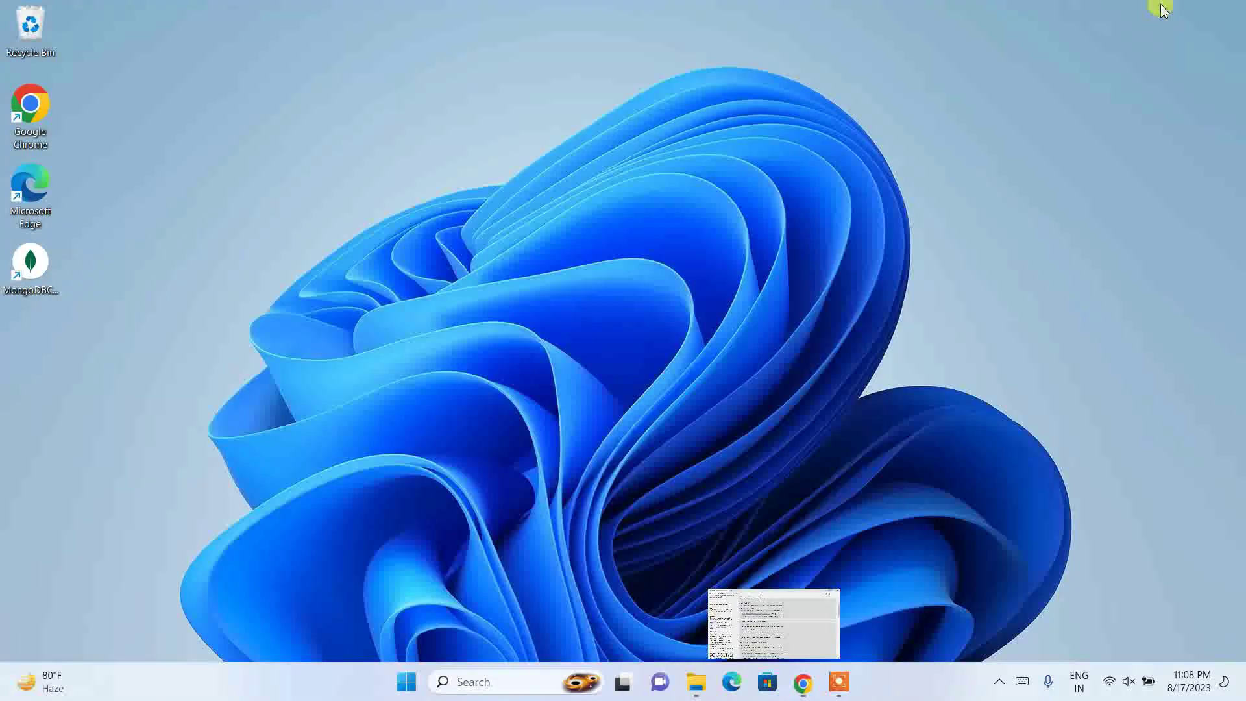
Extract php-8.2.9-Win32-vs16-x64.zip in Downloads\Software into its suggested folder
click(696, 695)
click(209, 139)
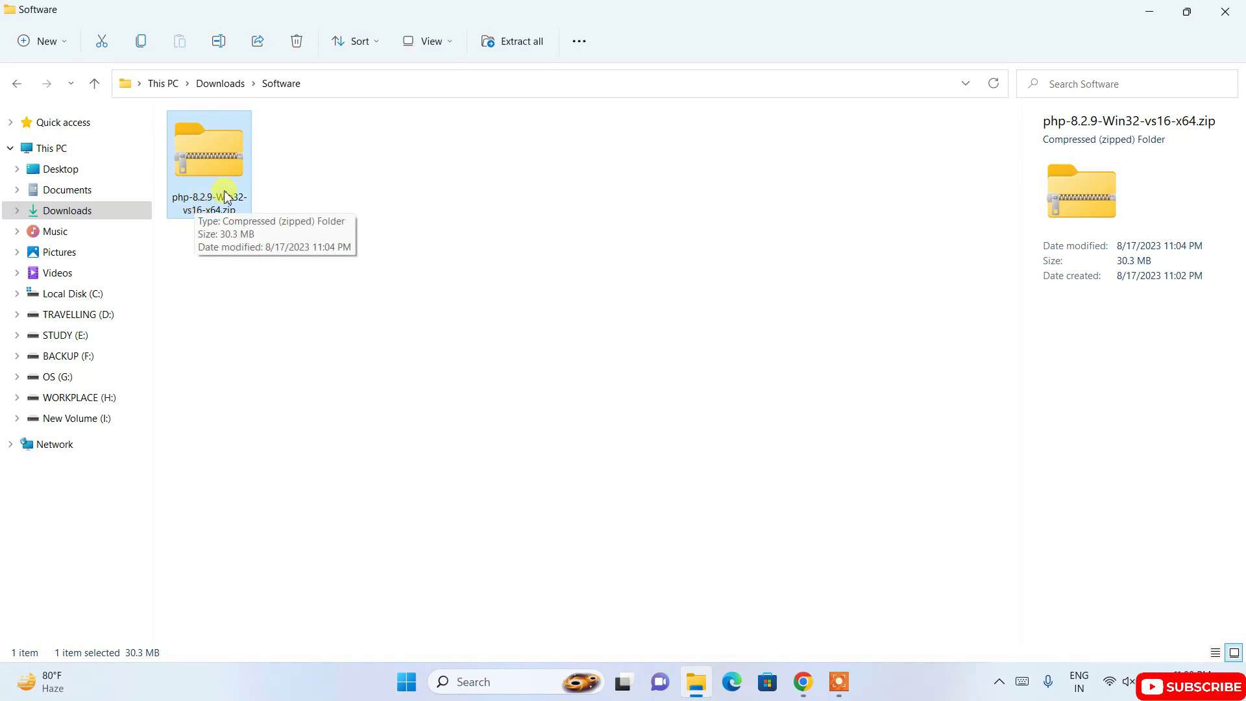
right_click(230, 149)
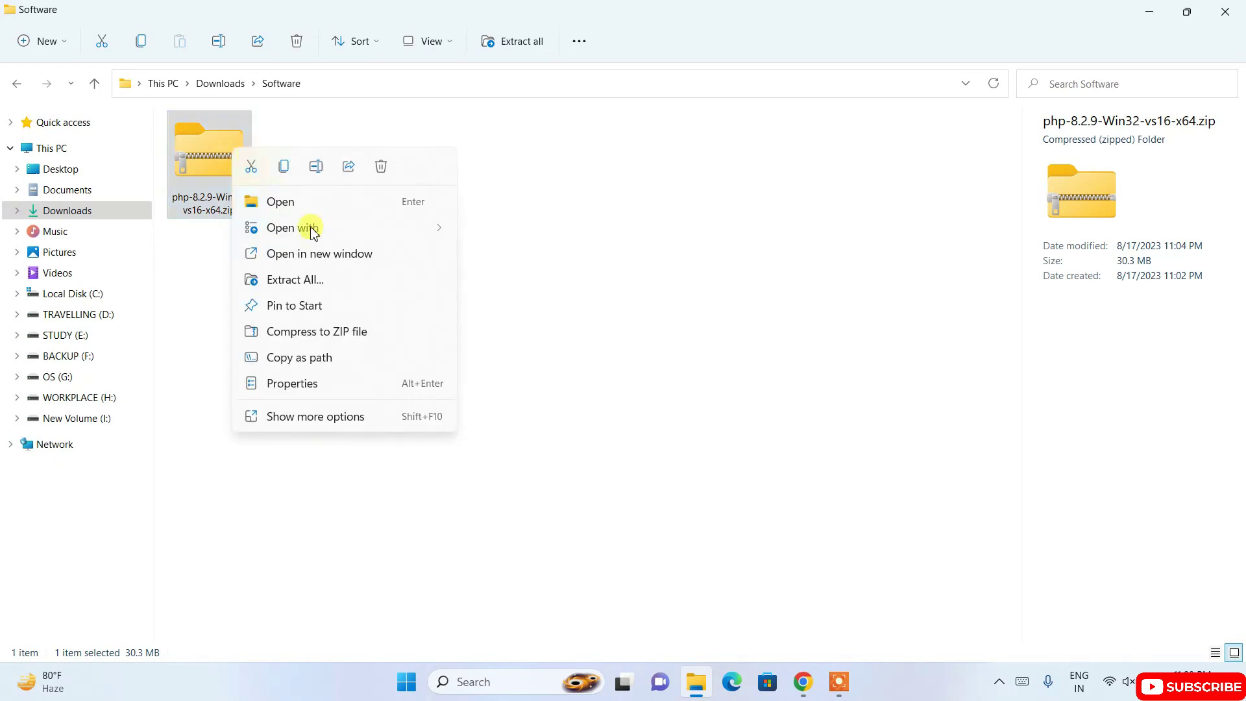
click(295, 280)
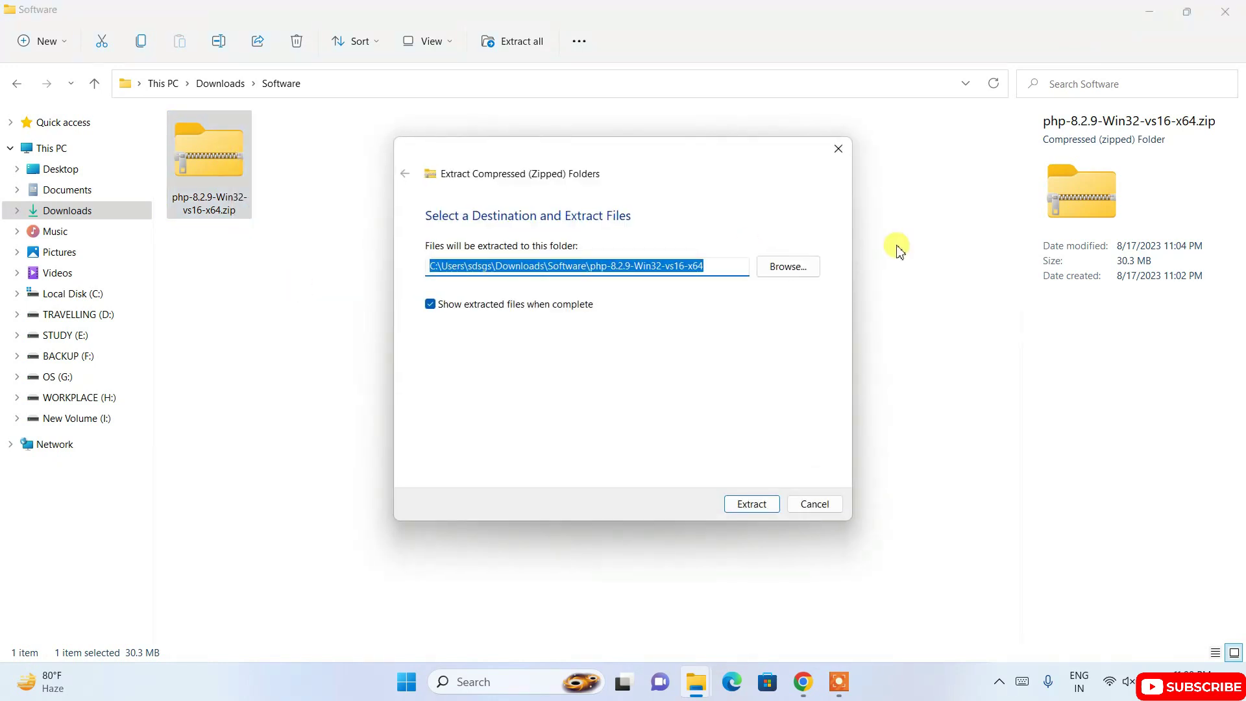
click(755, 504)
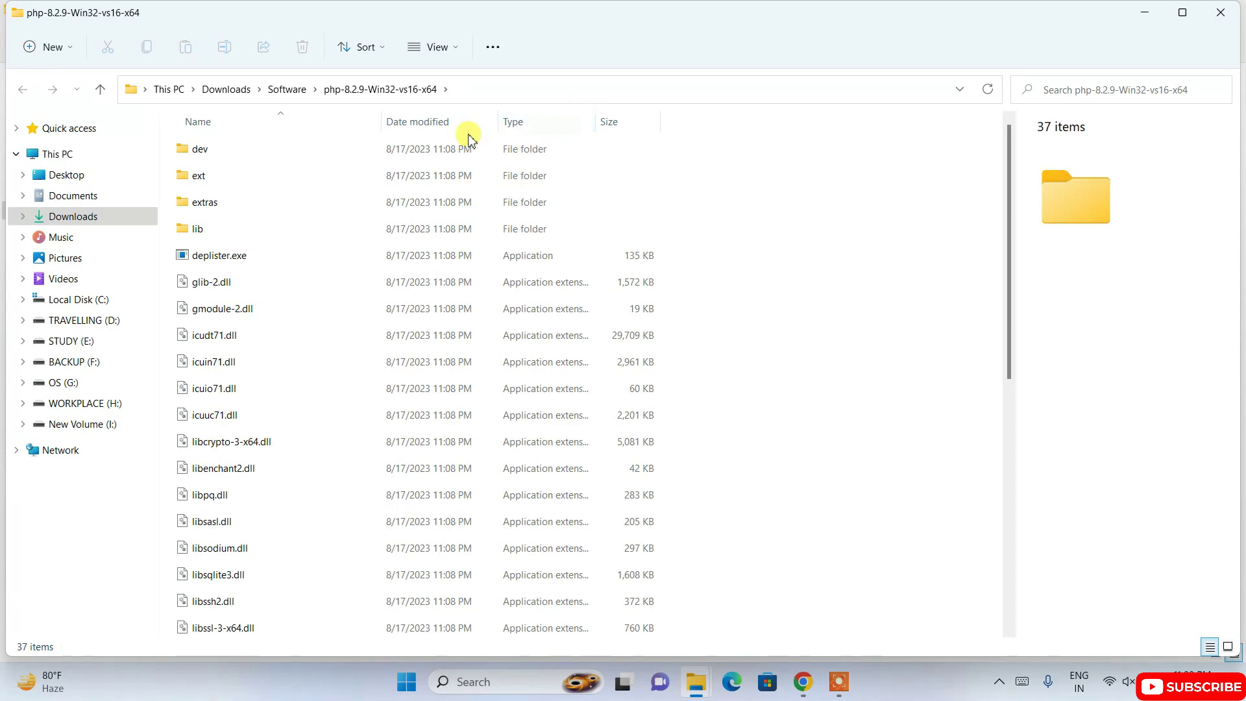
Look inside the extracted php-8.2.9-Win32-vs16-x64 folder, then return to Software
scroll(236, 227, down, 2)
scroll(236, 227, down, 4)
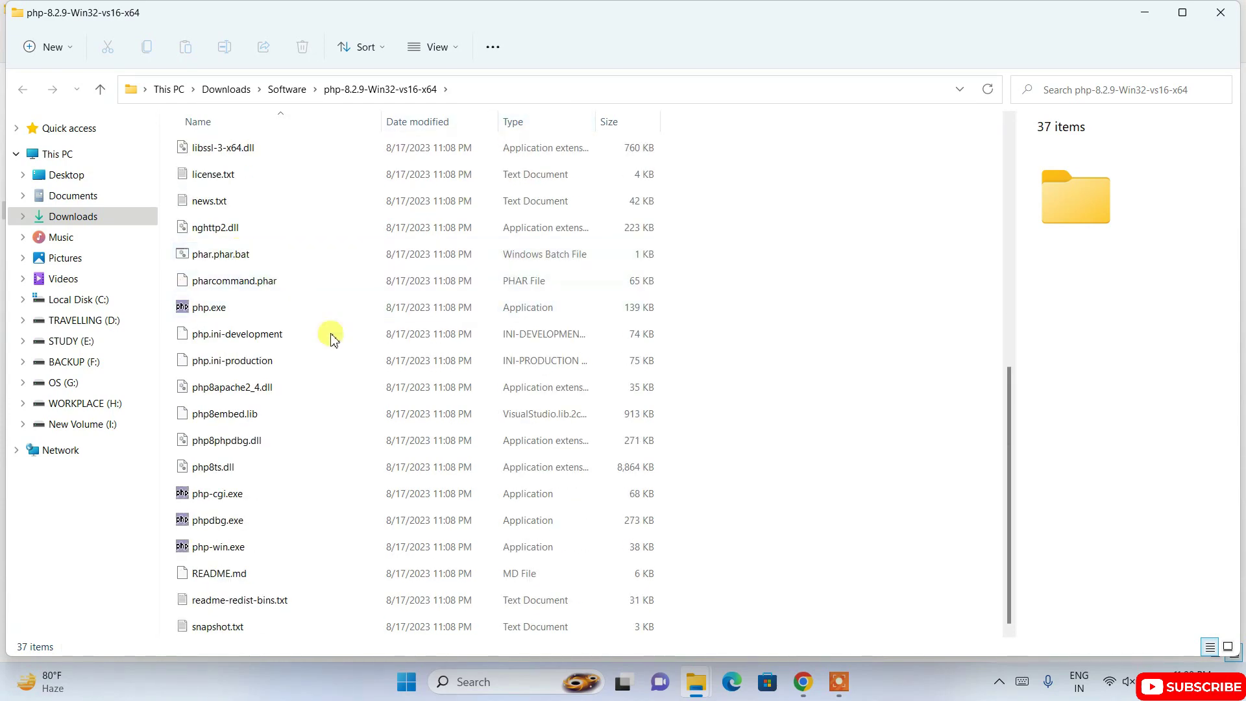
scroll(365, 457, up, 6)
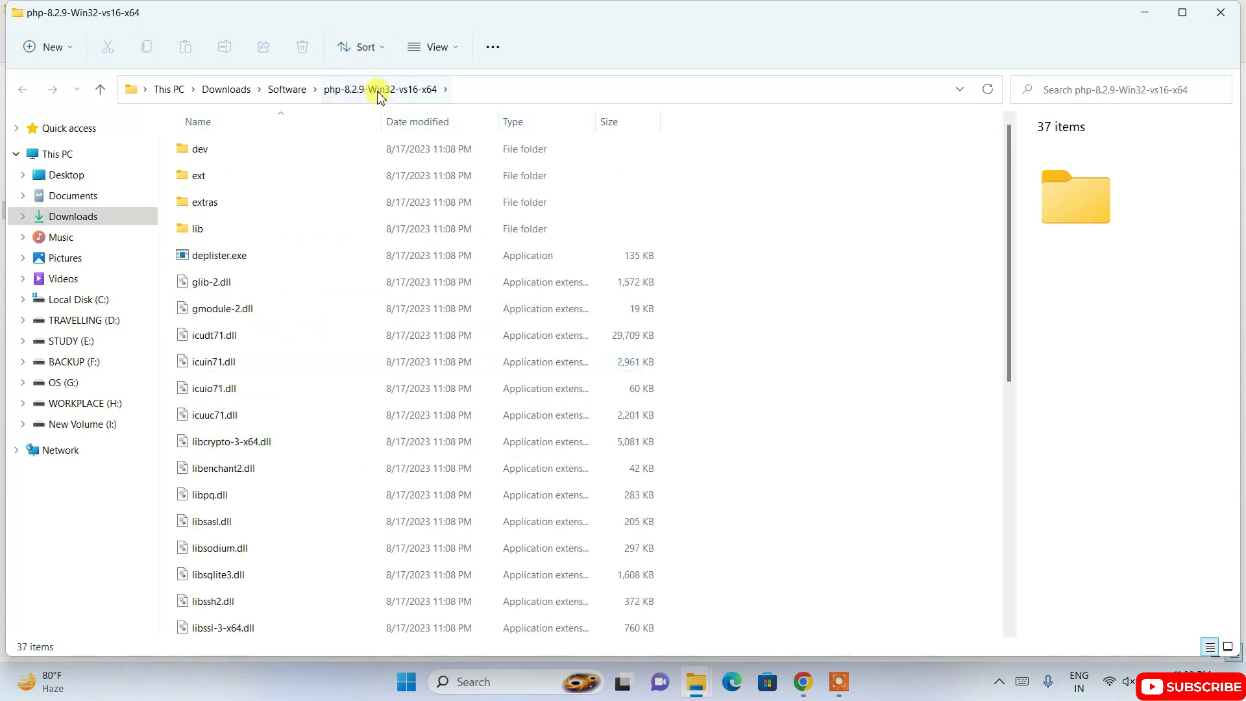
click(293, 89)
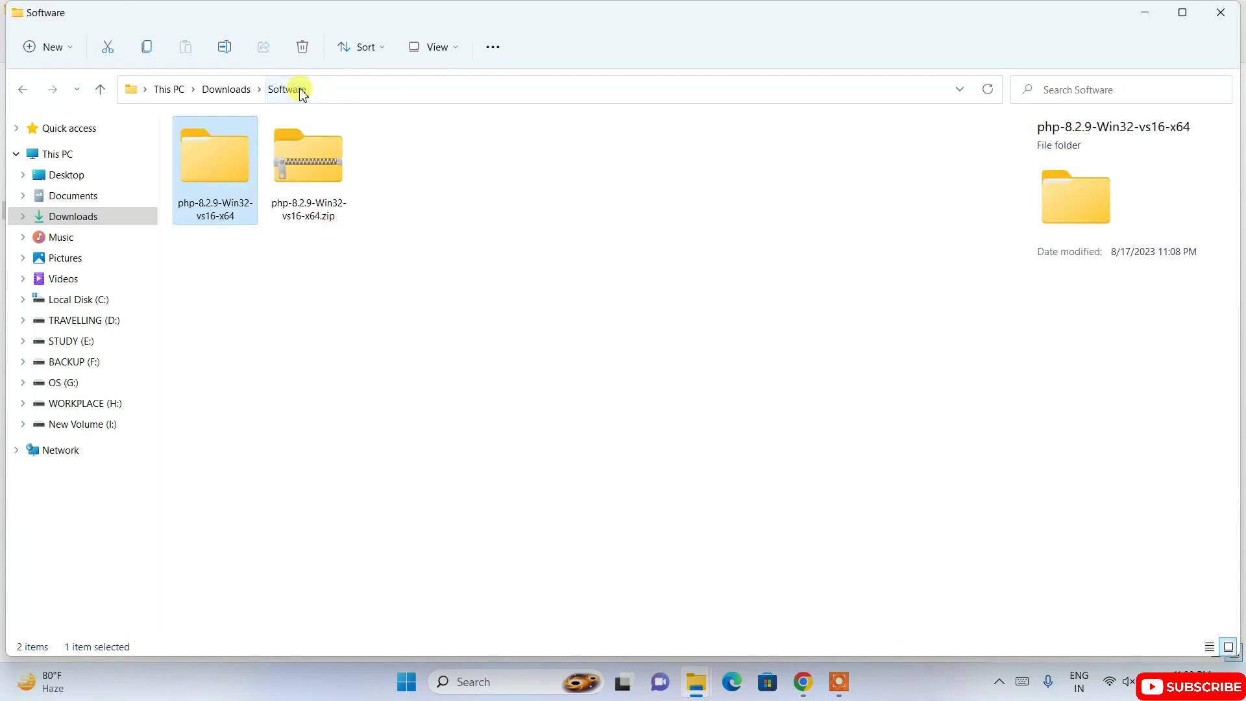
click(328, 402)
click(210, 184)
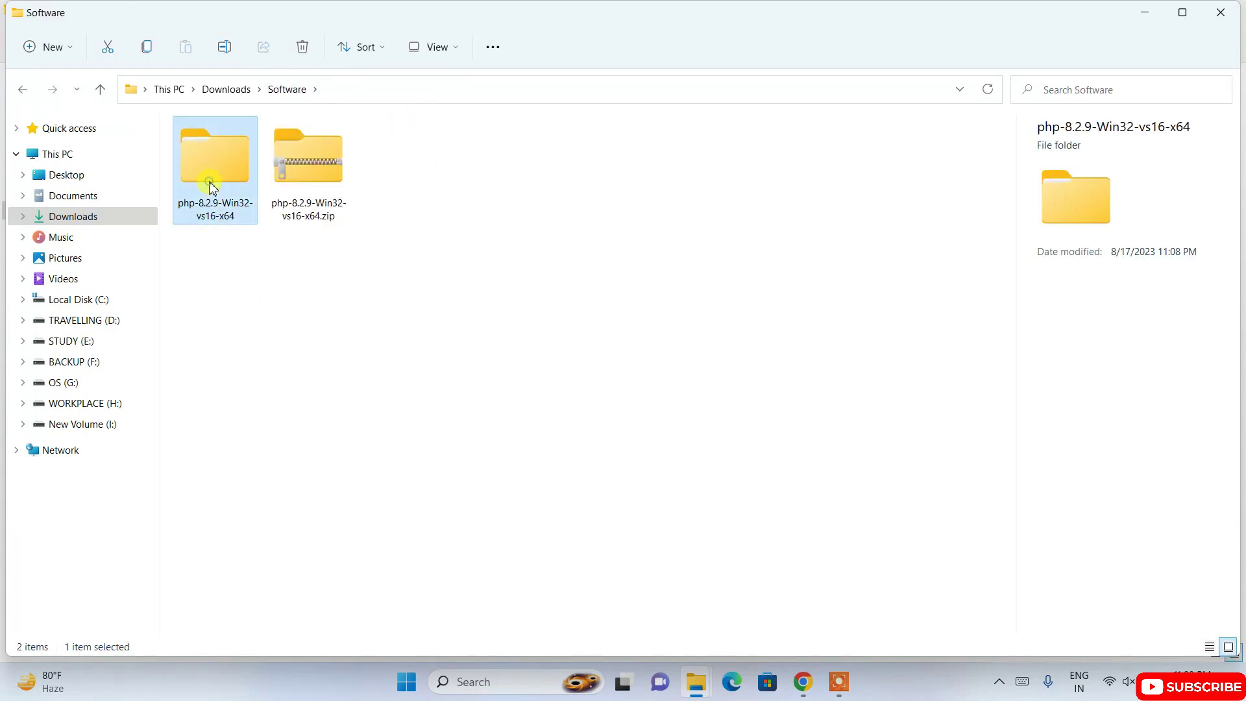
double_click(237, 162)
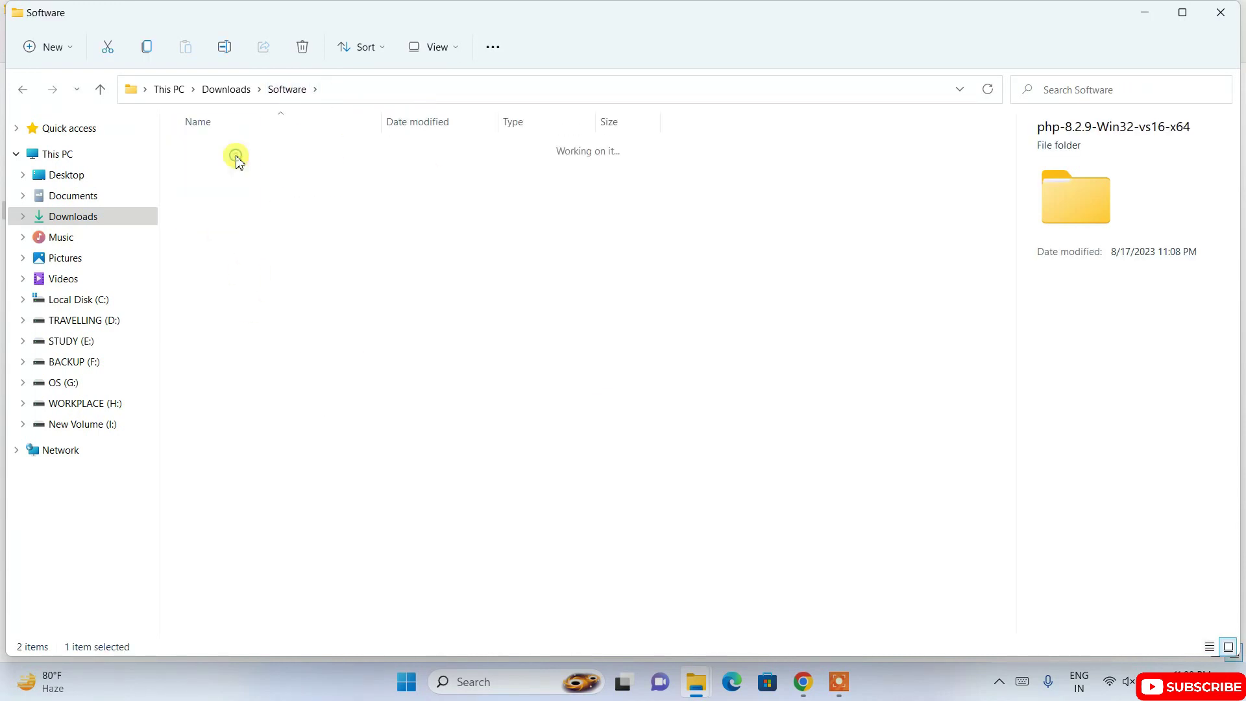
click(26, 91)
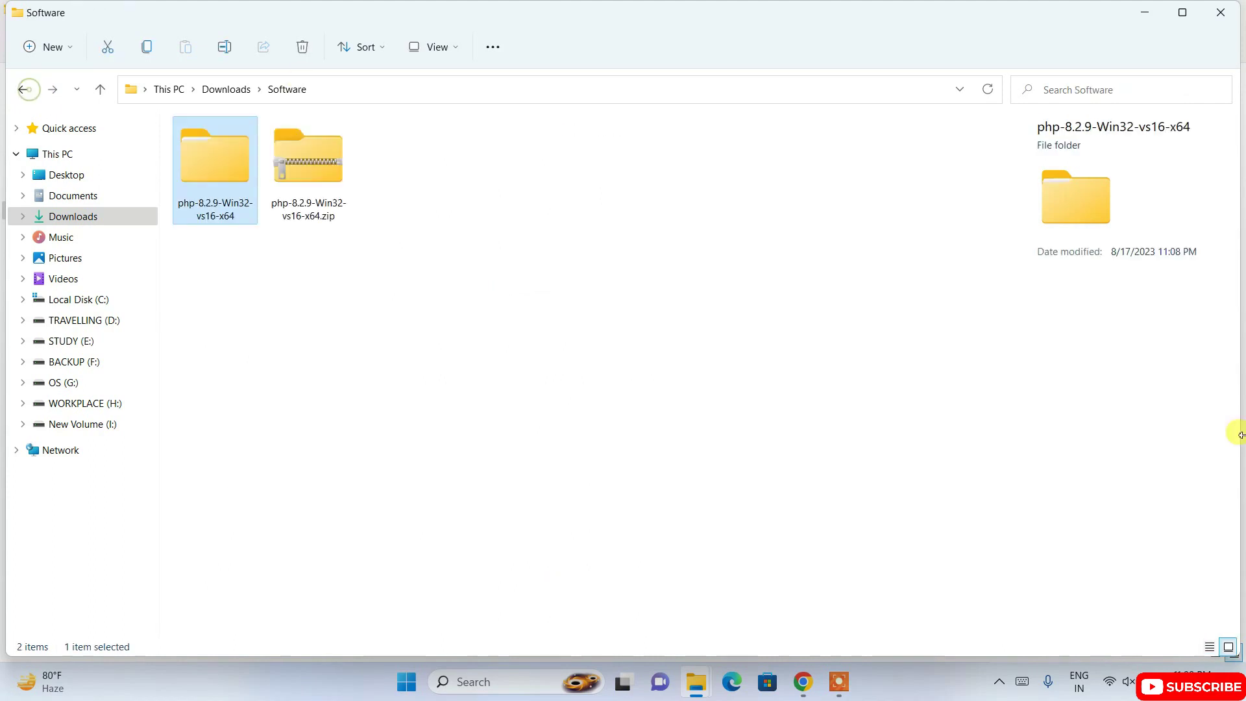
Rename the extracted folder to php-8.2.9
right_click(237, 214)
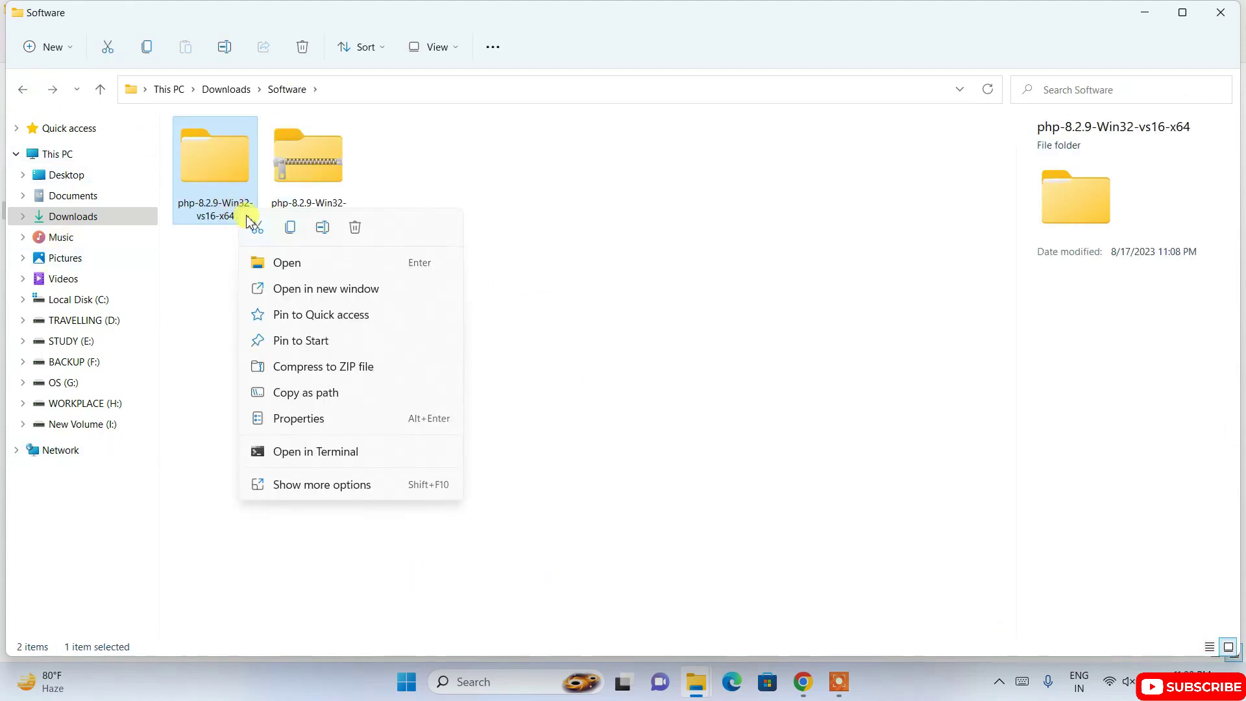
click(314, 486)
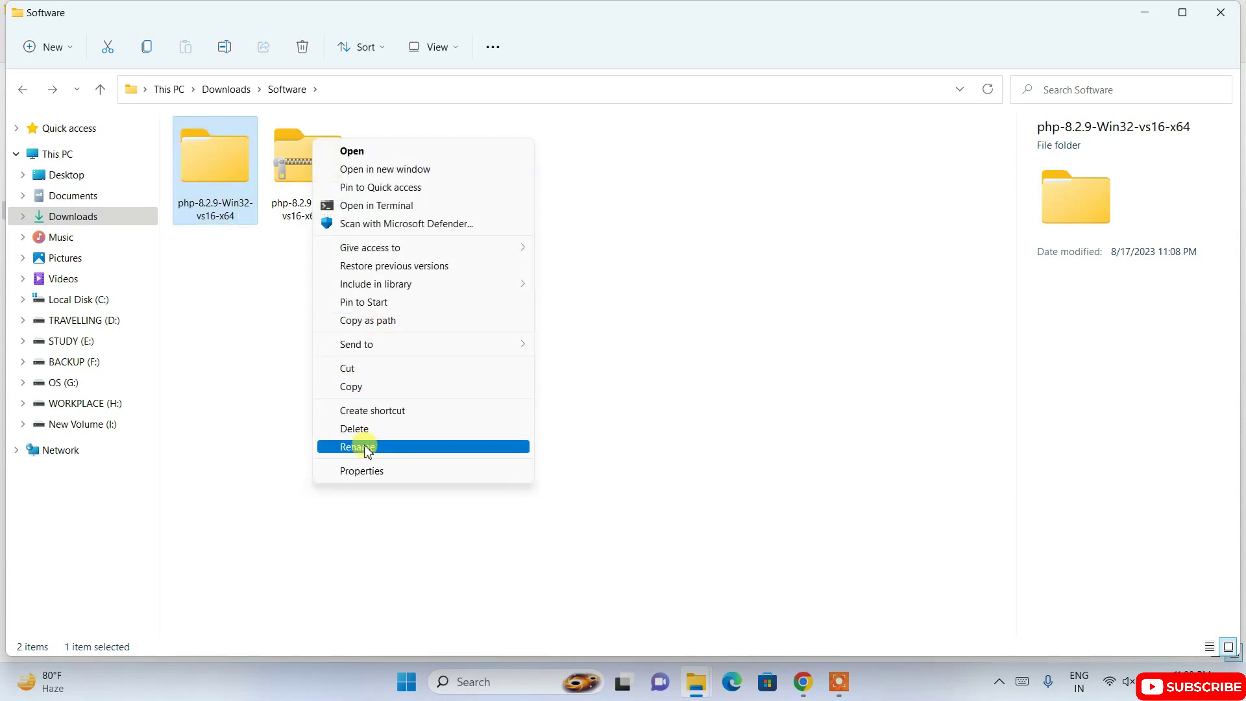
click(361, 447)
click(250, 219)
drag(250, 219, 218, 203)
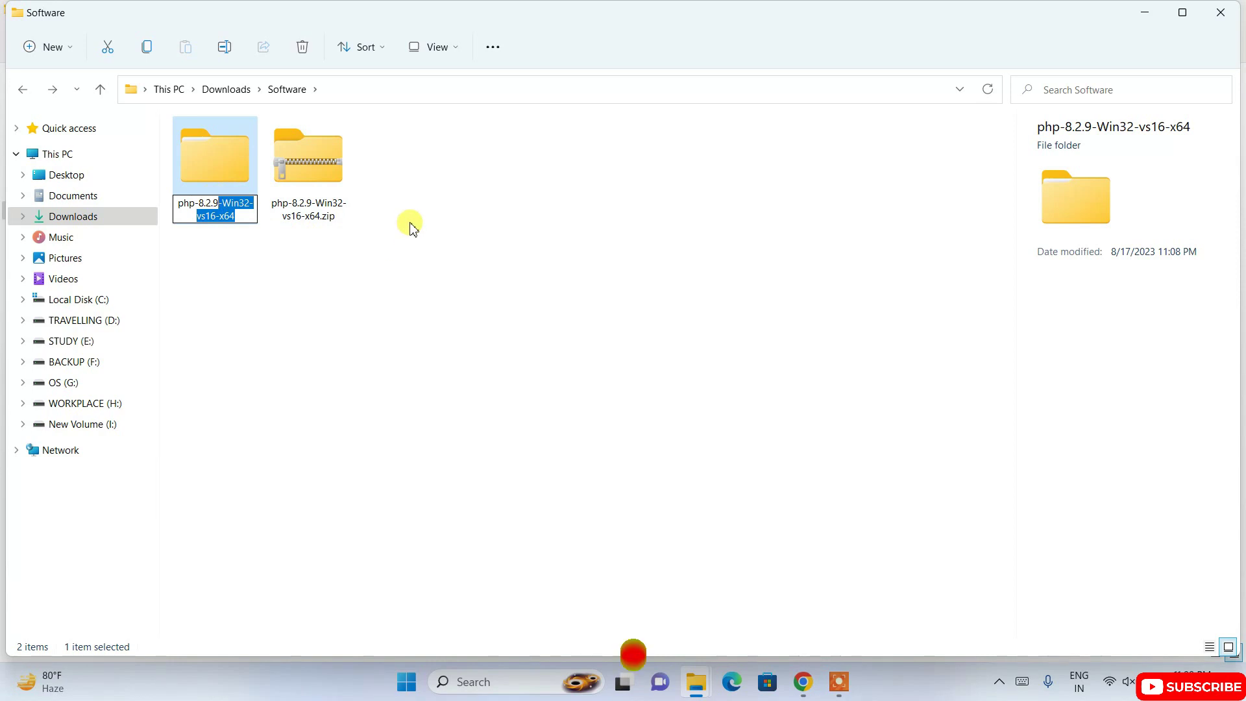
key(BackSpace)
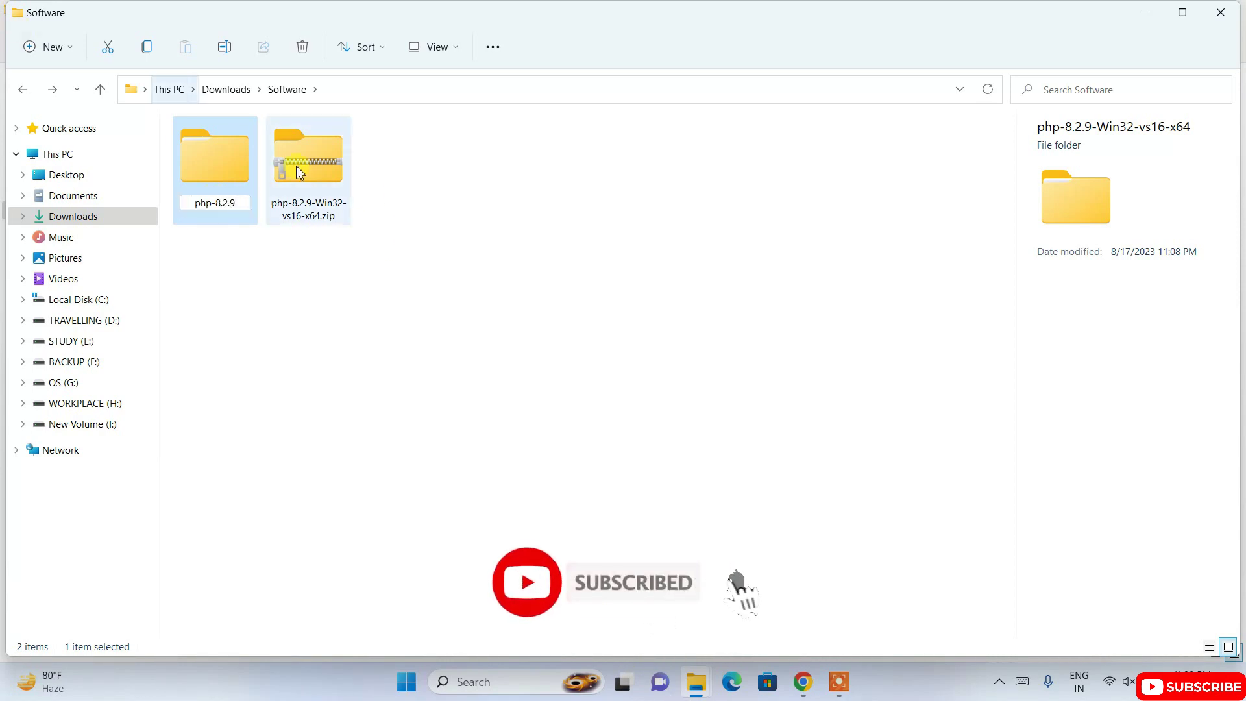
click(264, 334)
Cut the php-8.2.9 folder and go to Local Disk (C:)
click(225, 173)
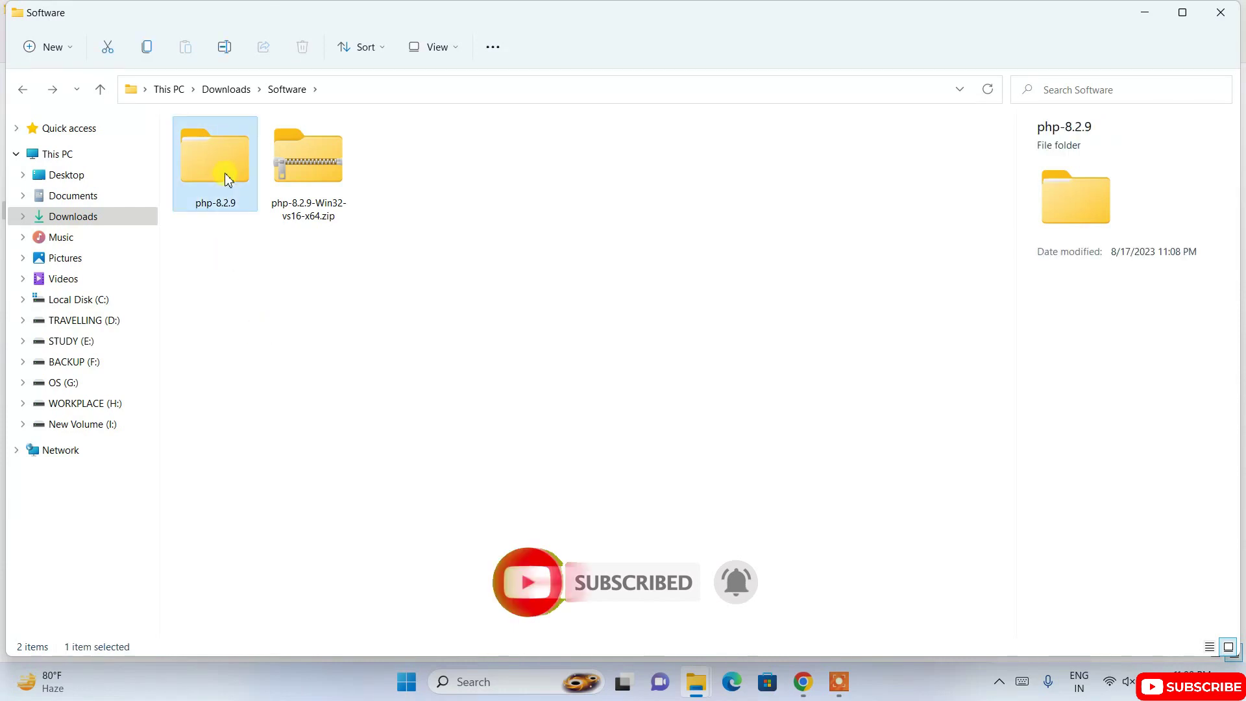
right_click(225, 174)
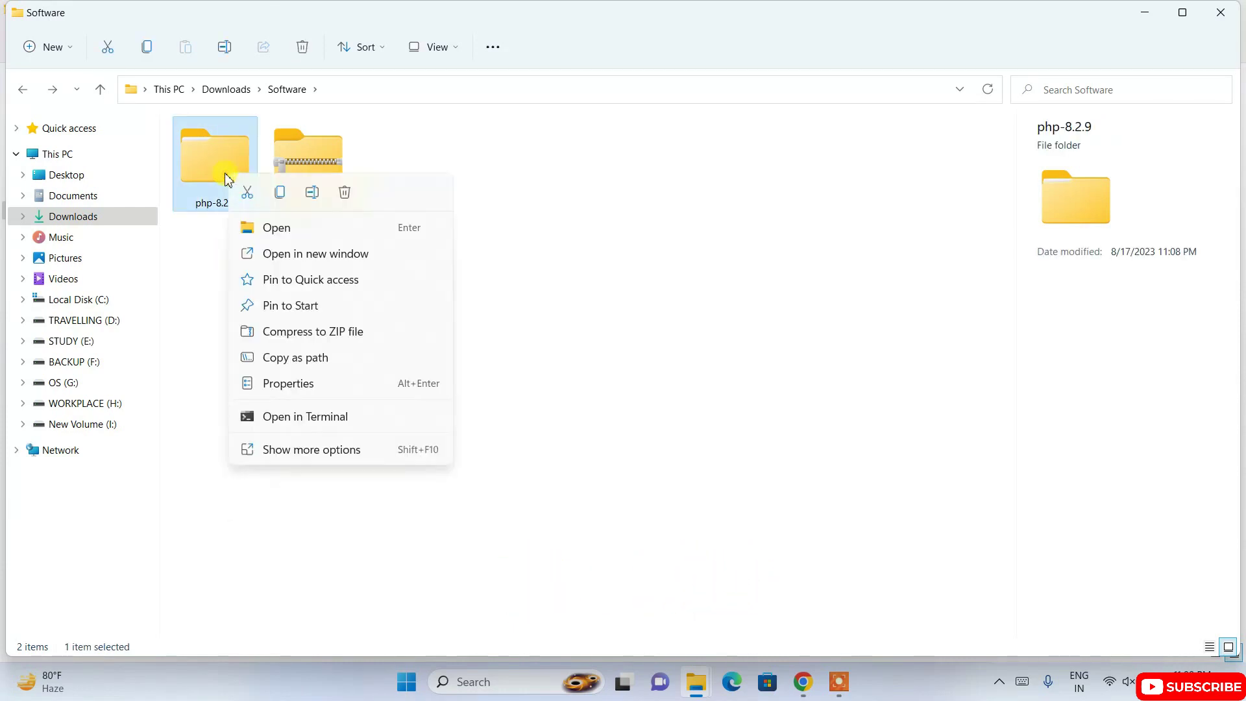
click(248, 194)
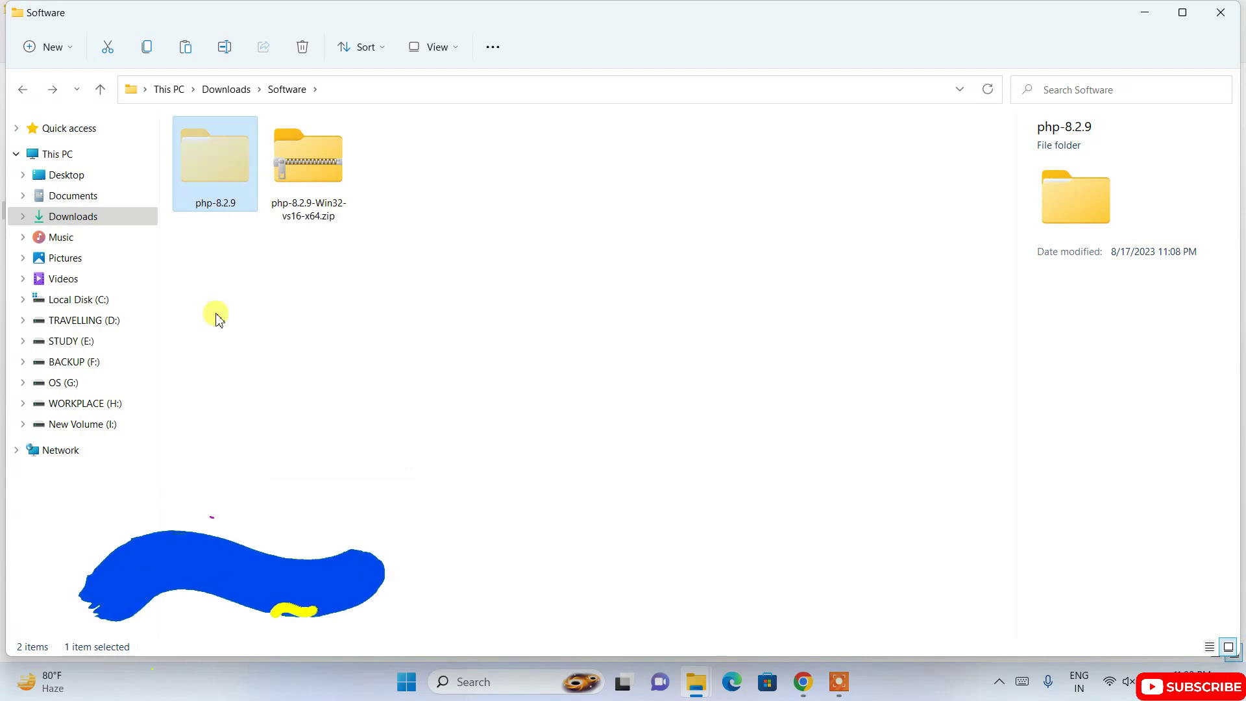
click(101, 301)
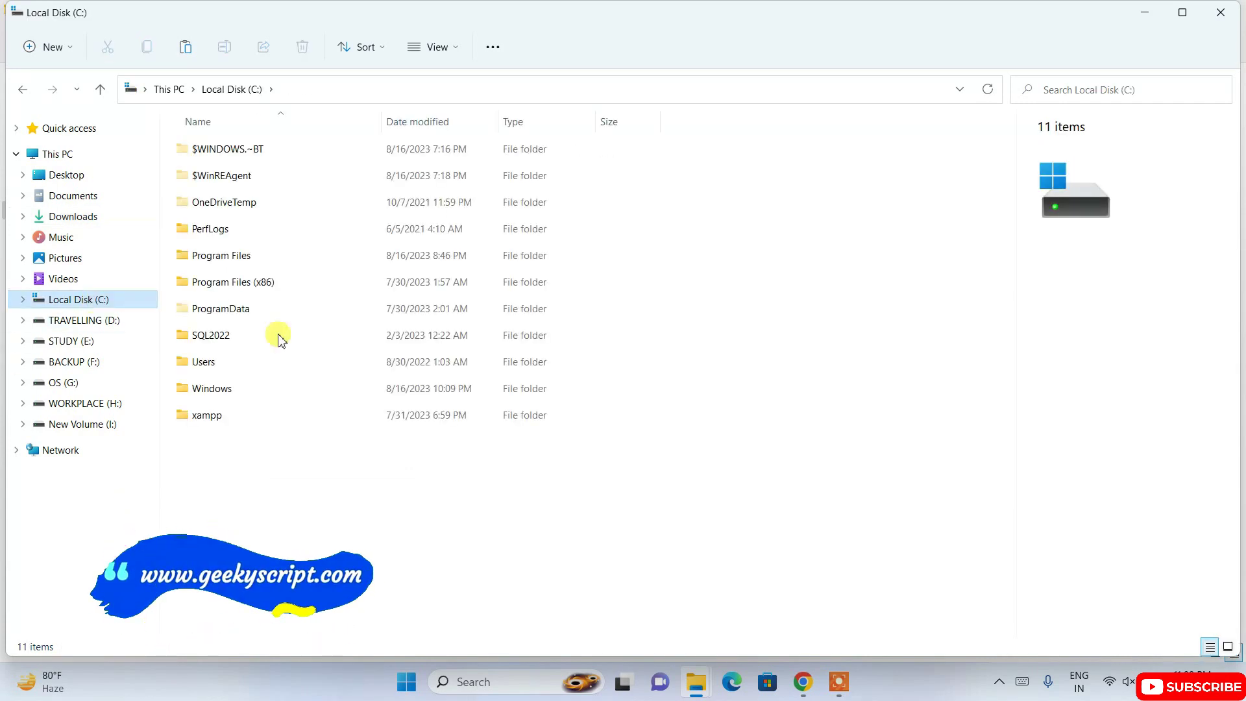
Paste the php-8.2.9 folder into C:\ and open it
right_click(310, 462)
click(338, 481)
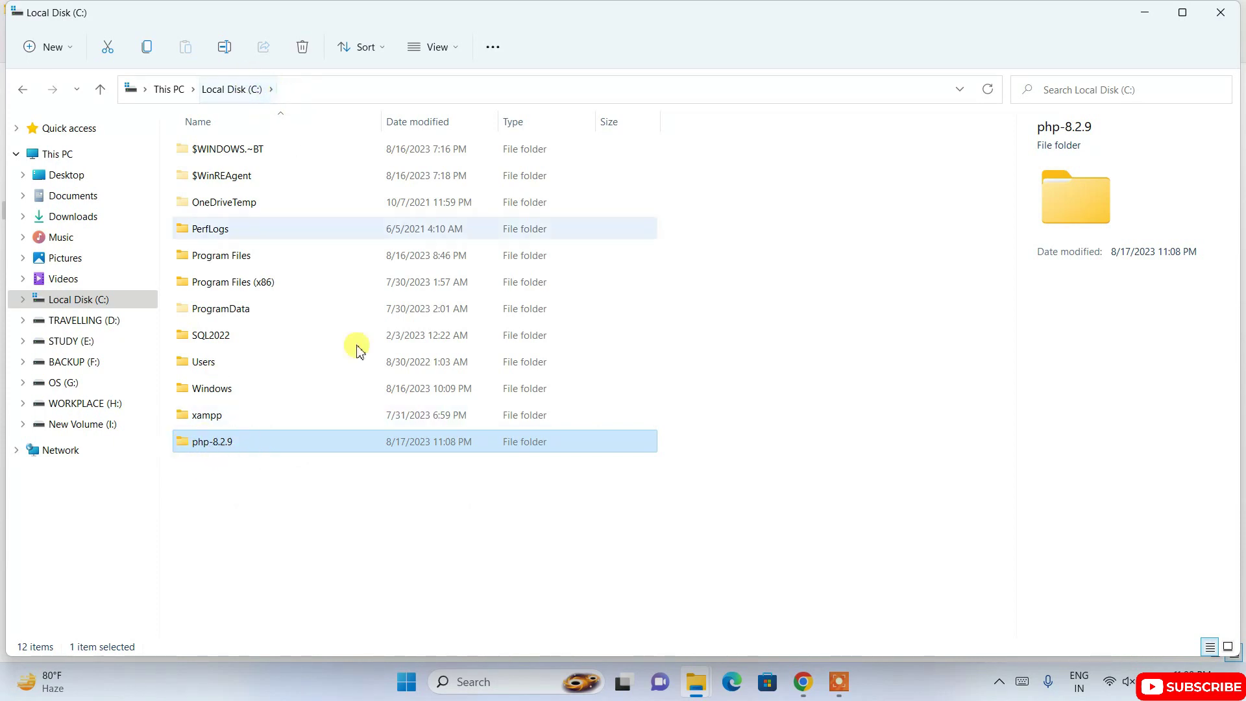
double_click(262, 448)
scroll(263, 429, down, 6)
scroll(343, 523, up, 6)
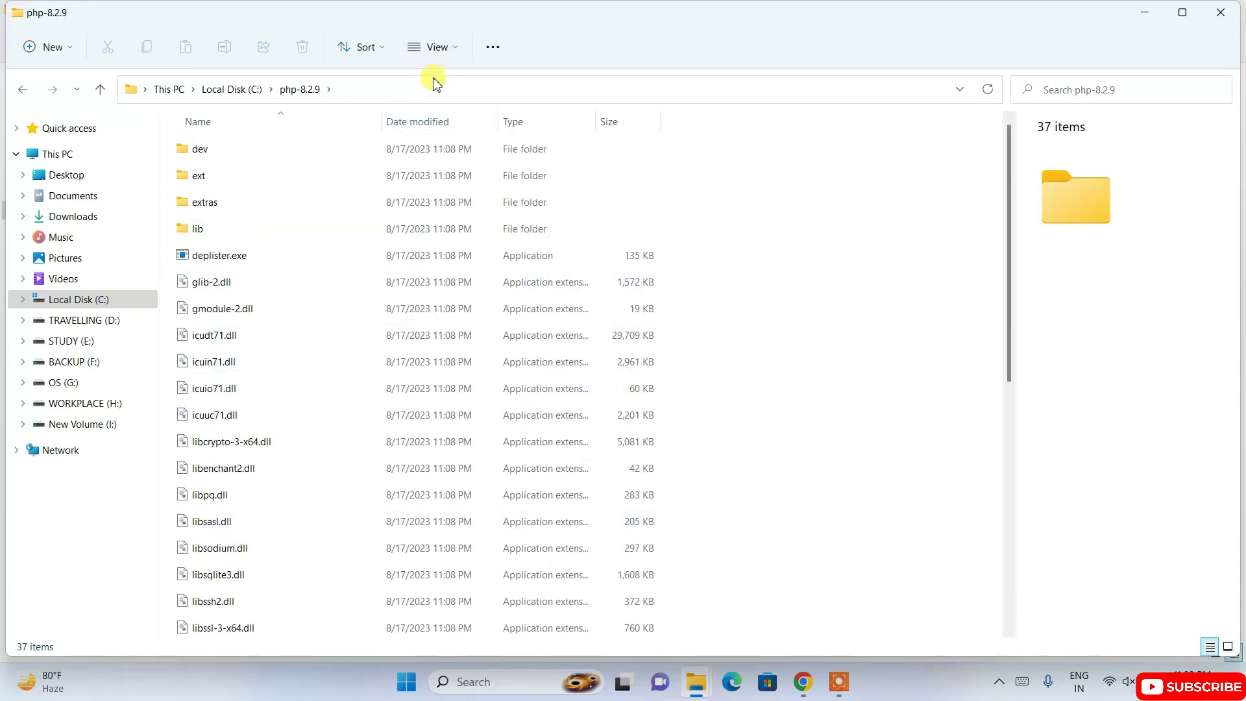
Copy the folder path C:\php-8.2.9 from the address bar
click(412, 87)
right_click(255, 89)
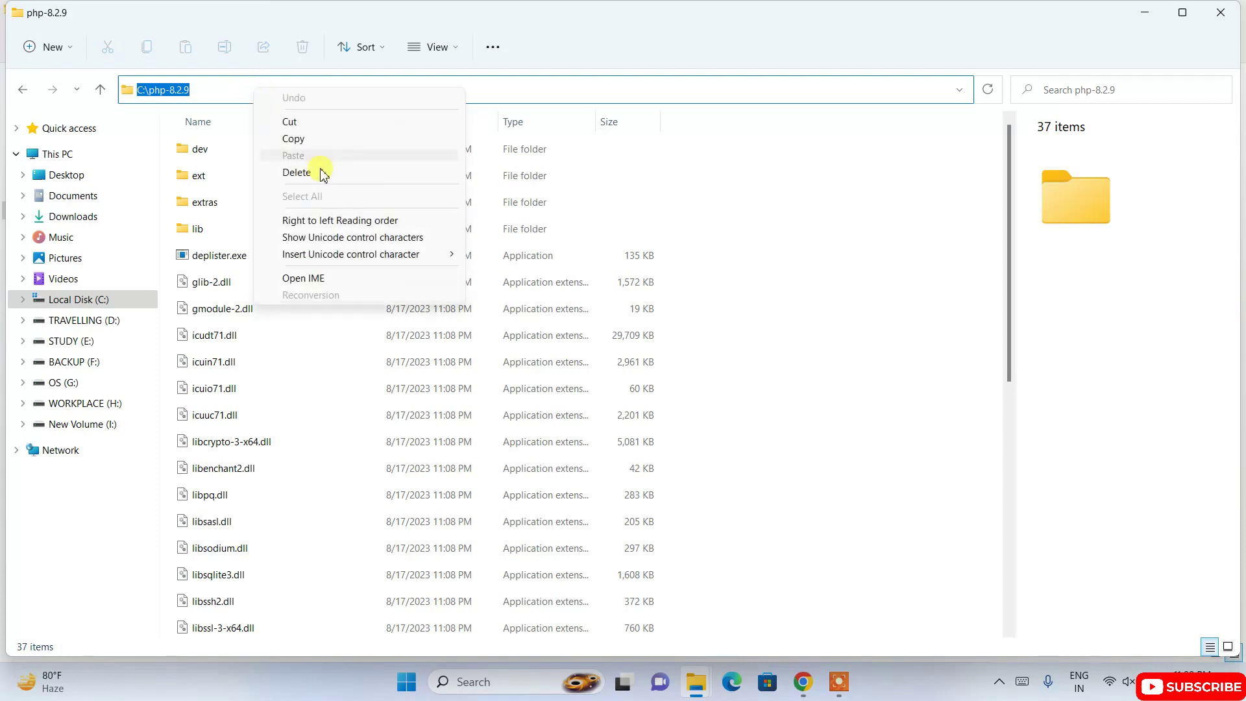
click(295, 138)
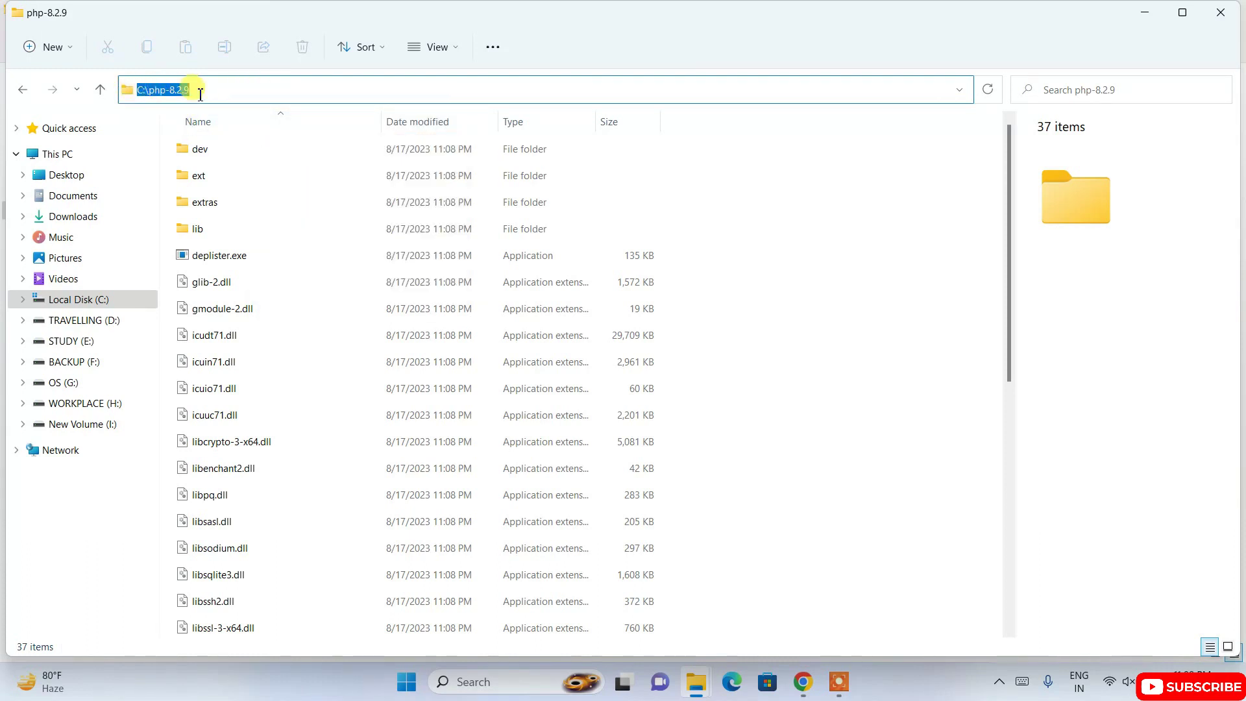
mouse_move(537, 679)
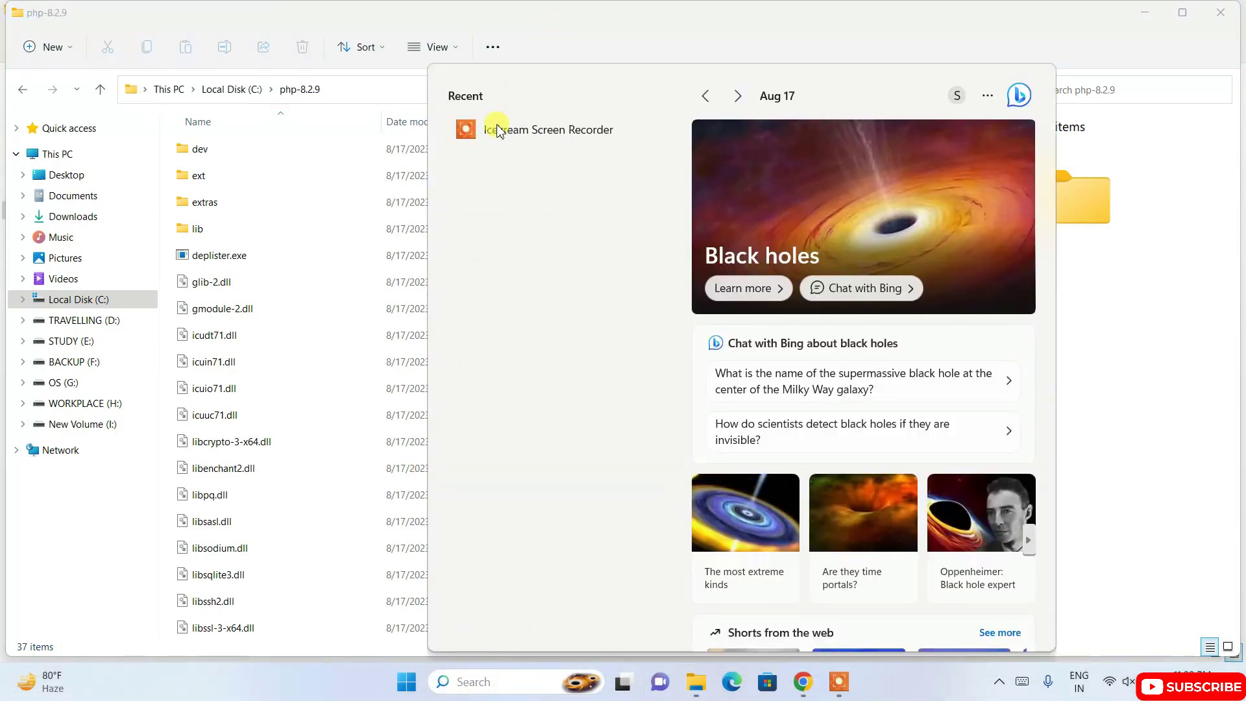
Open the system Environment Variables and edit the system Path variable
text(enviro)
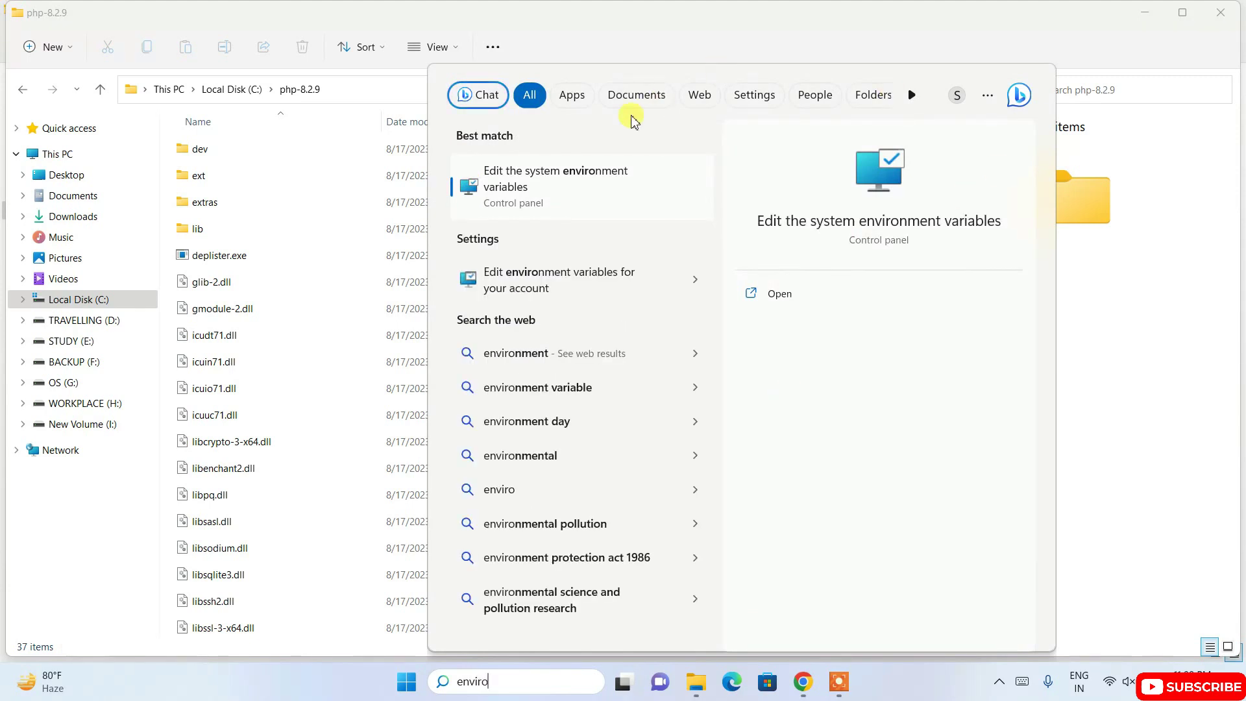
click(622, 196)
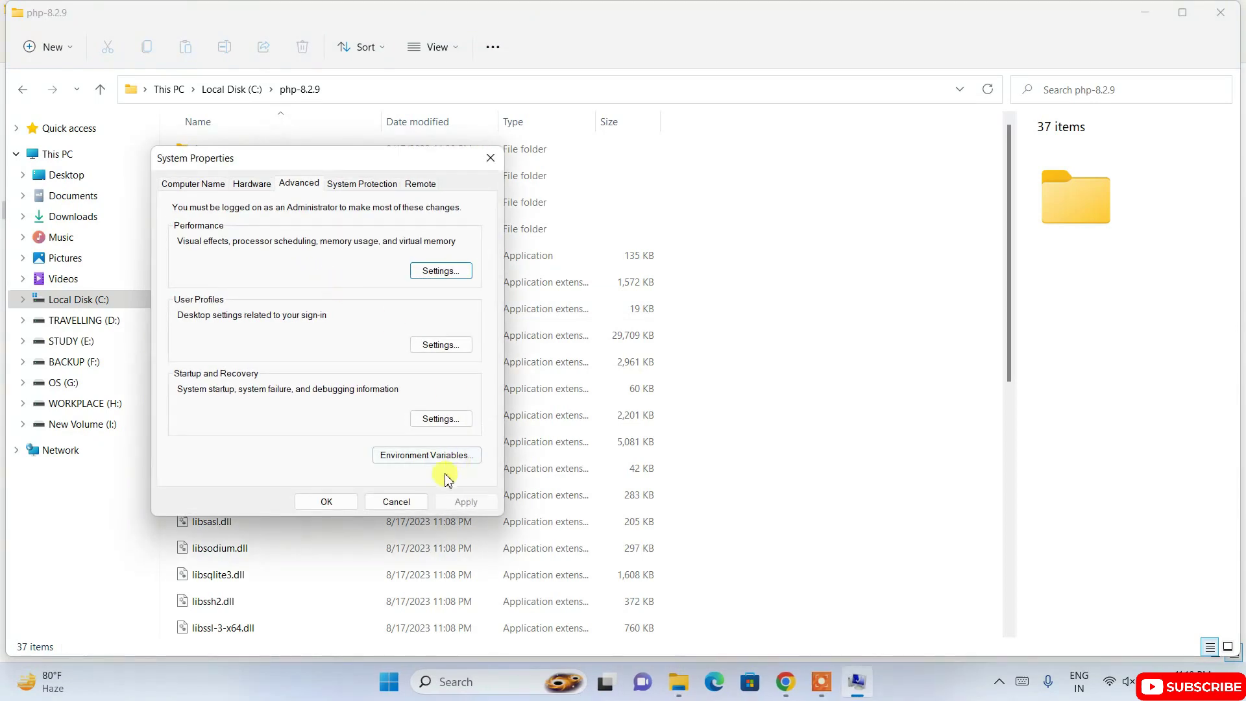
click(430, 456)
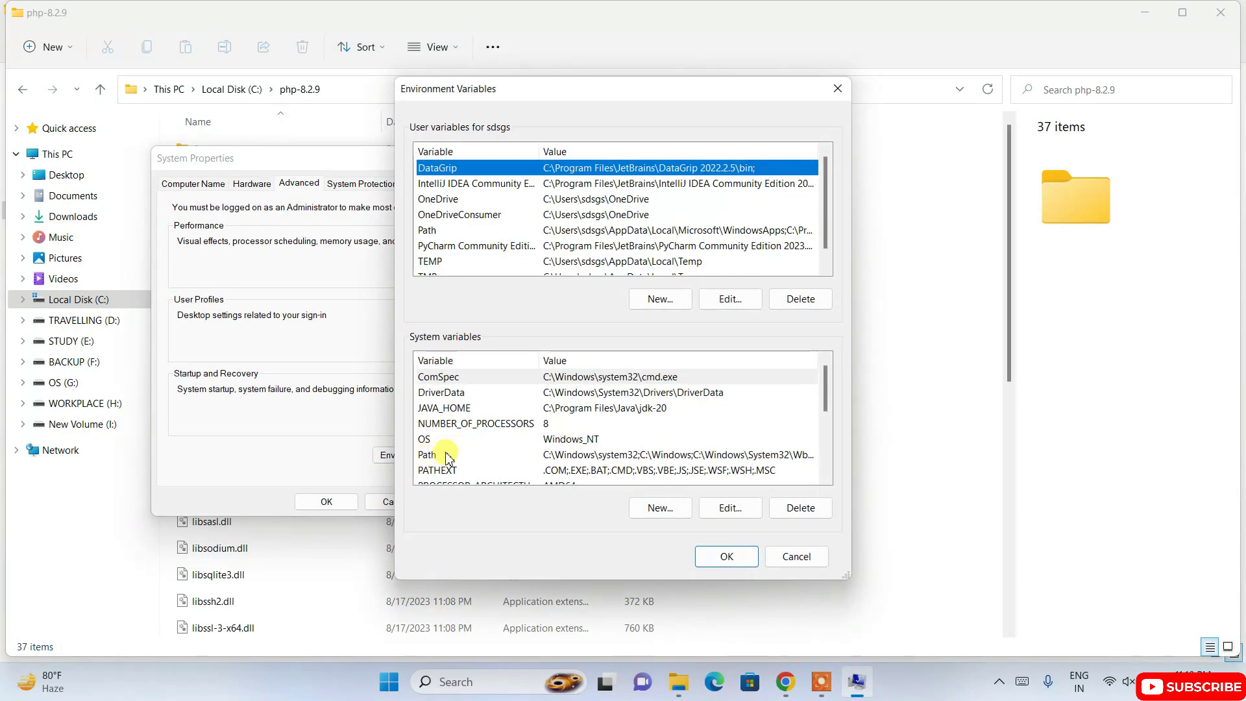
click(494, 455)
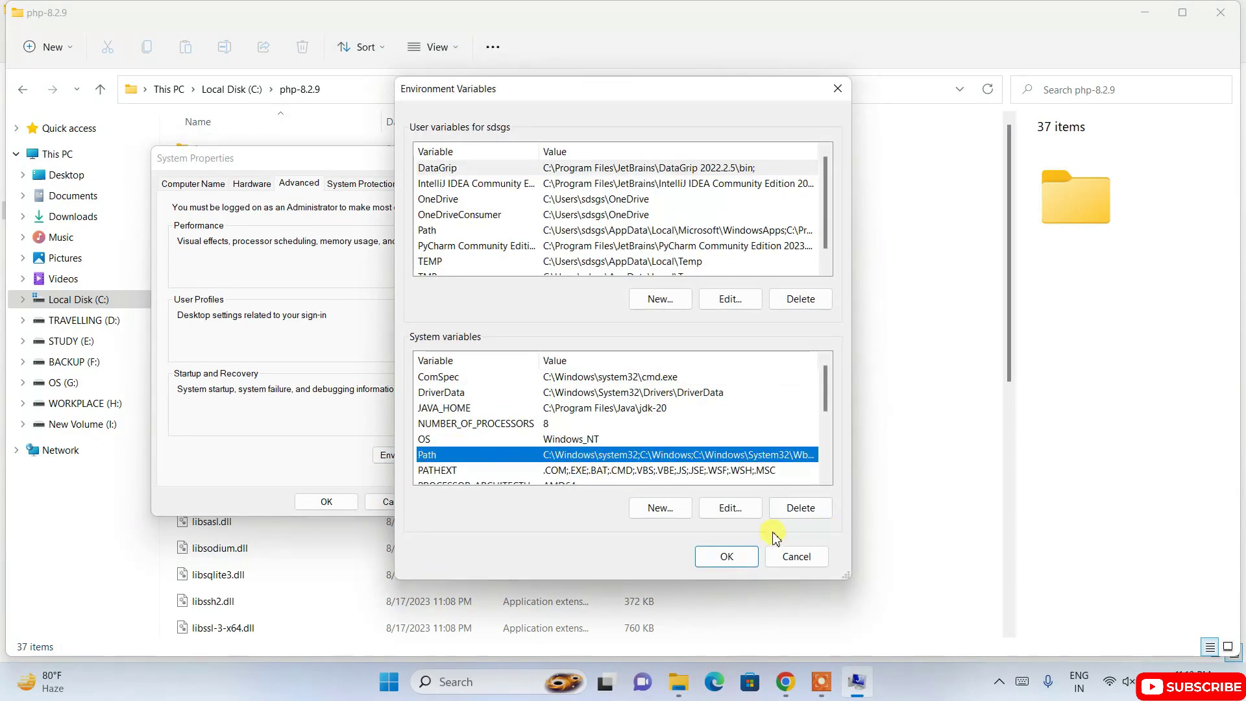
click(730, 508)
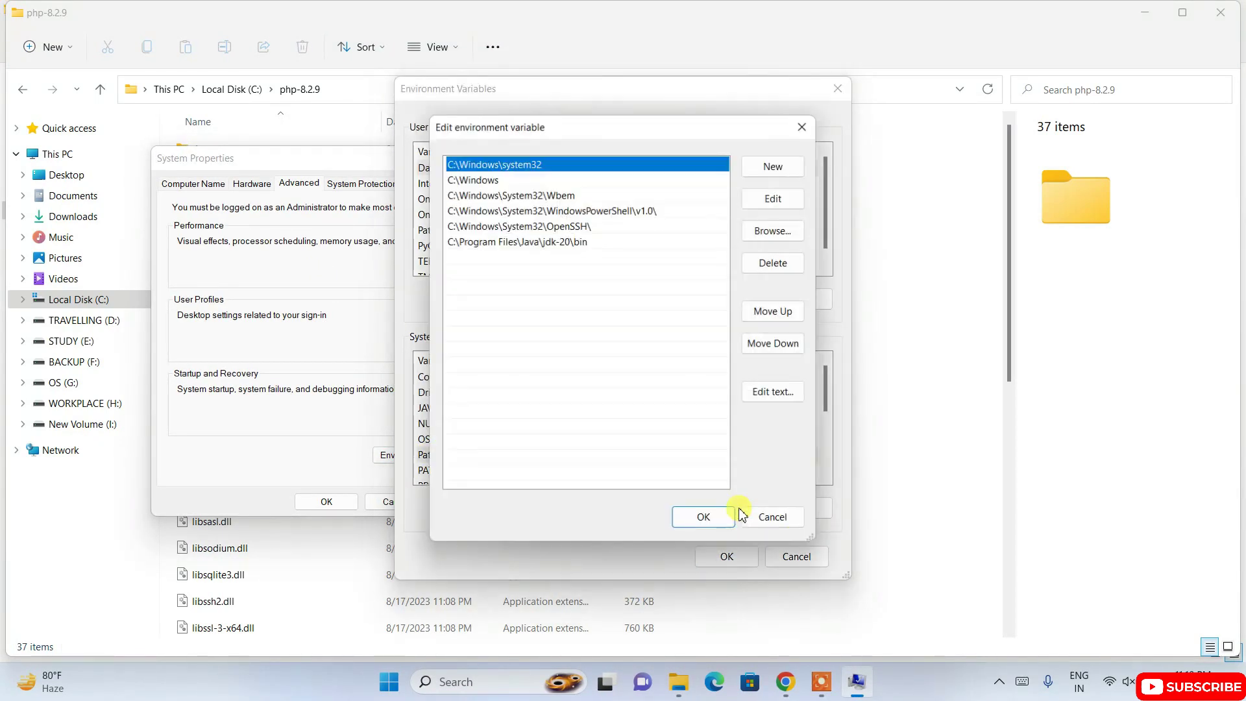
Add C:\php-8.2.9 as a new Path entry, confirm all dialogs, and minimize both folder windows
click(776, 166)
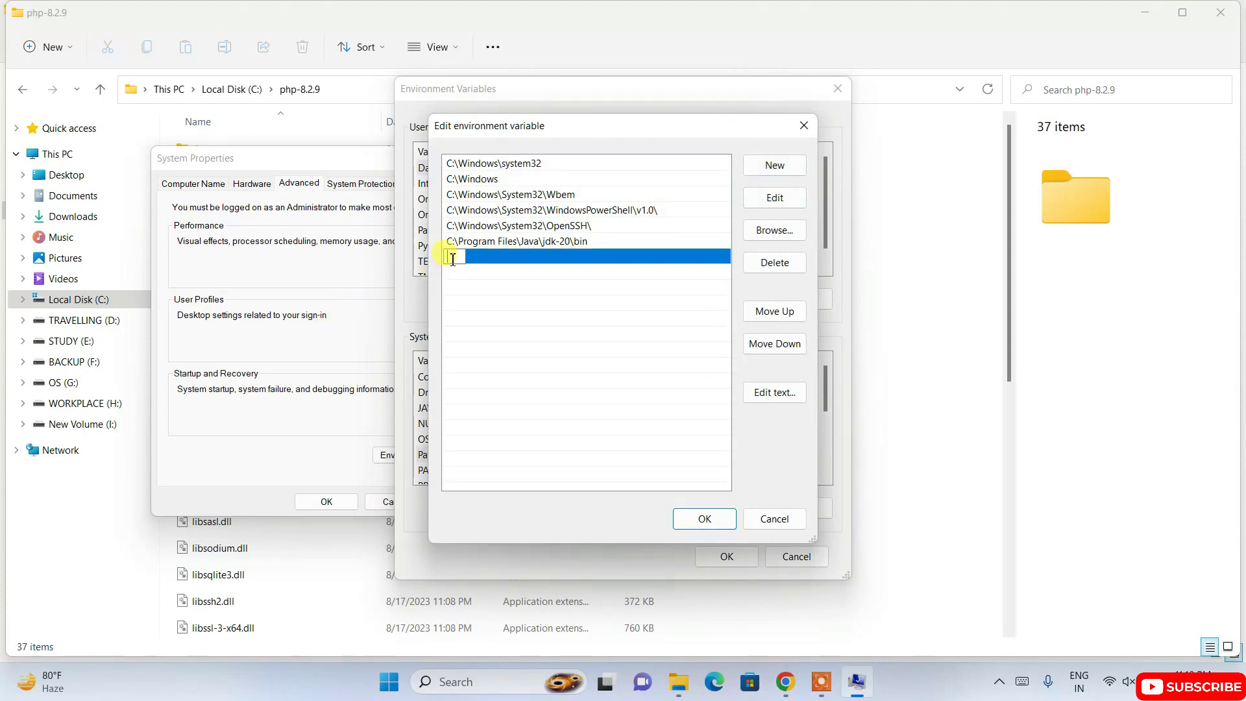
right_click(452, 258)
click(488, 325)
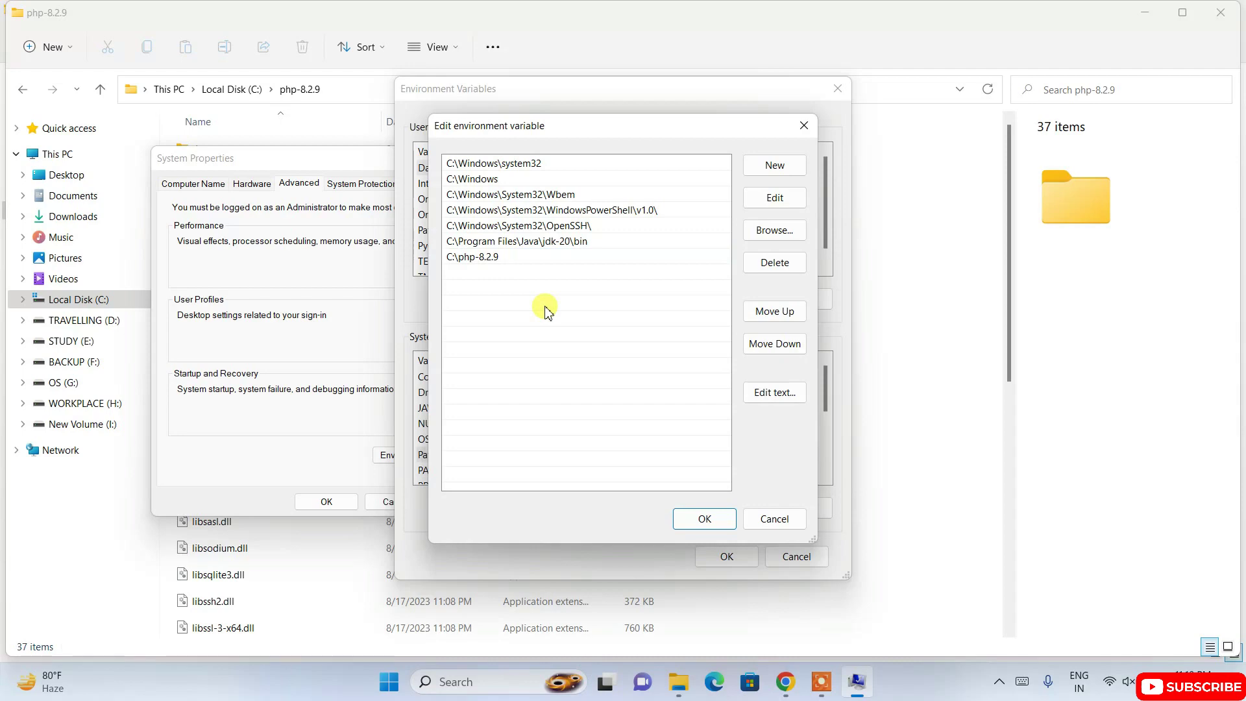
click(712, 519)
click(737, 558)
click(335, 503)
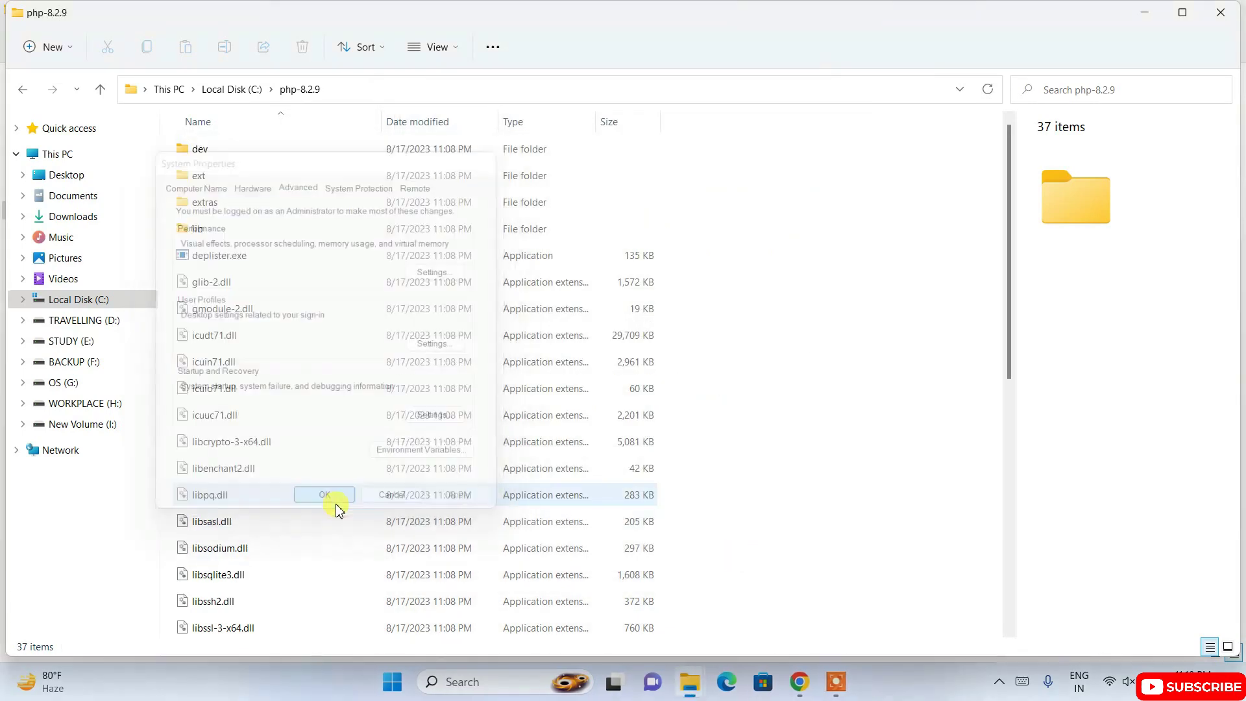
click(1149, 14)
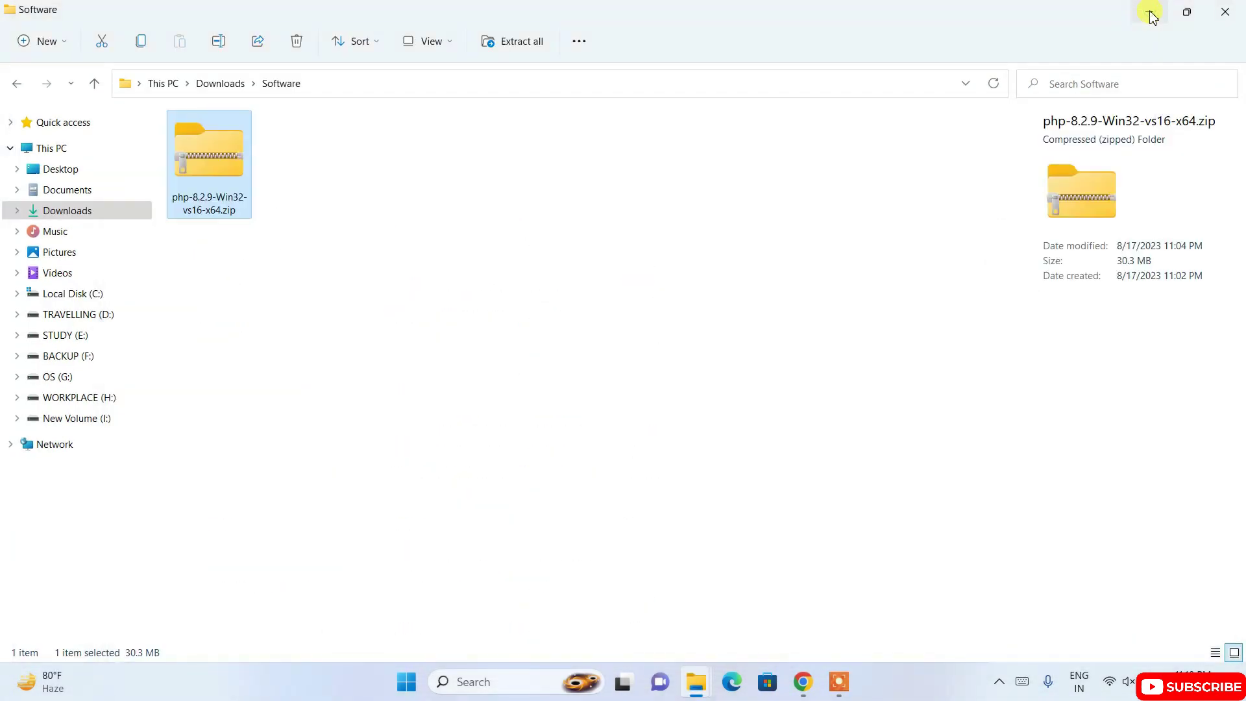
click(1151, 13)
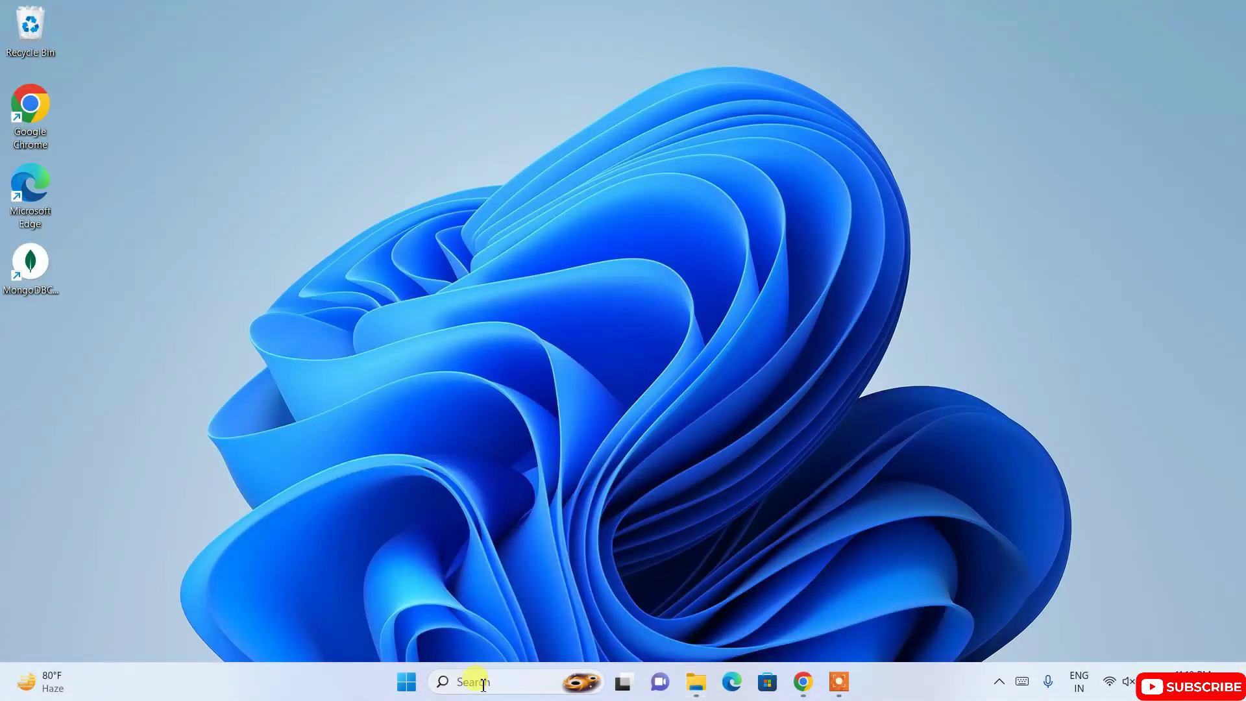
Run php --version in Command Prompt, confirm it reports PHP 8.2.9, then close it
click(483, 685)
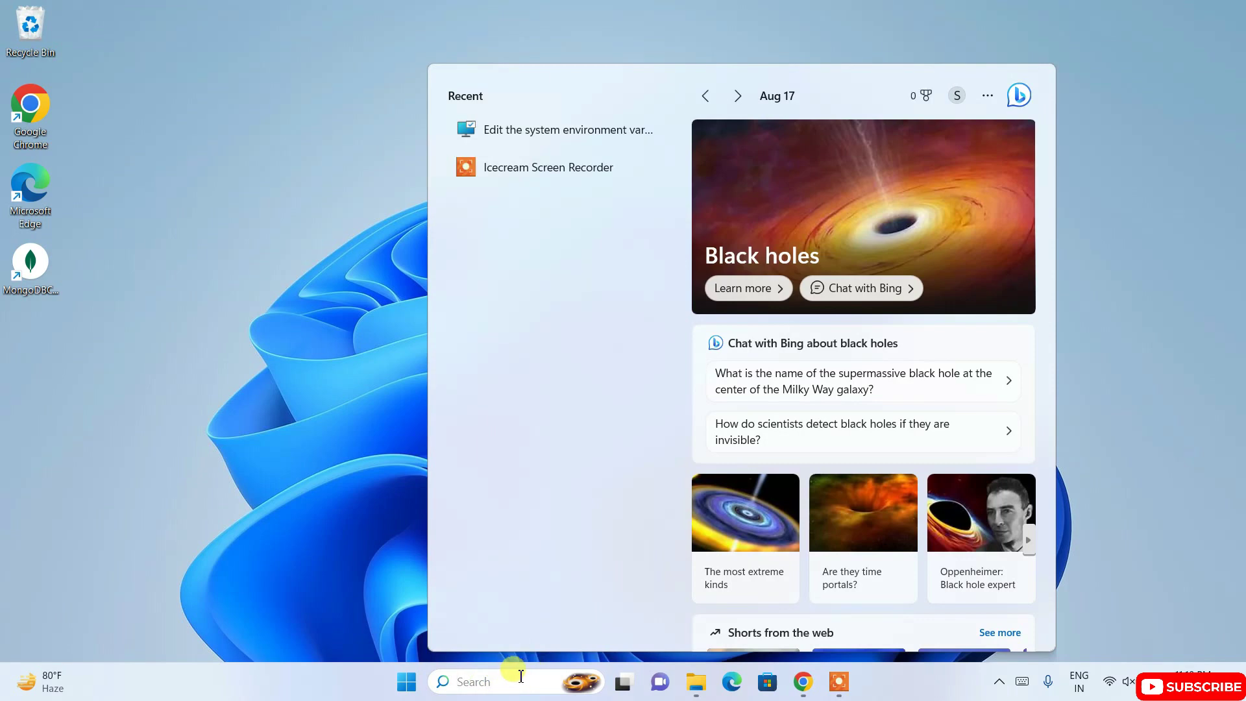
text(cmd)
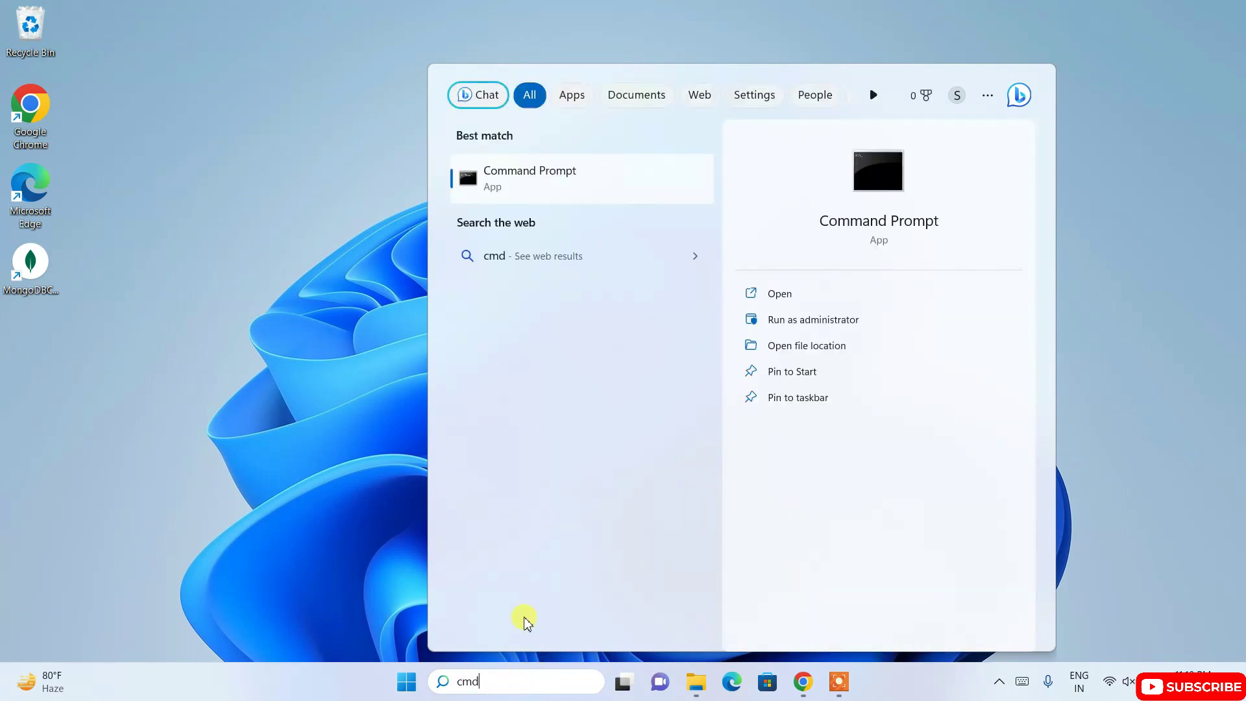
click(558, 183)
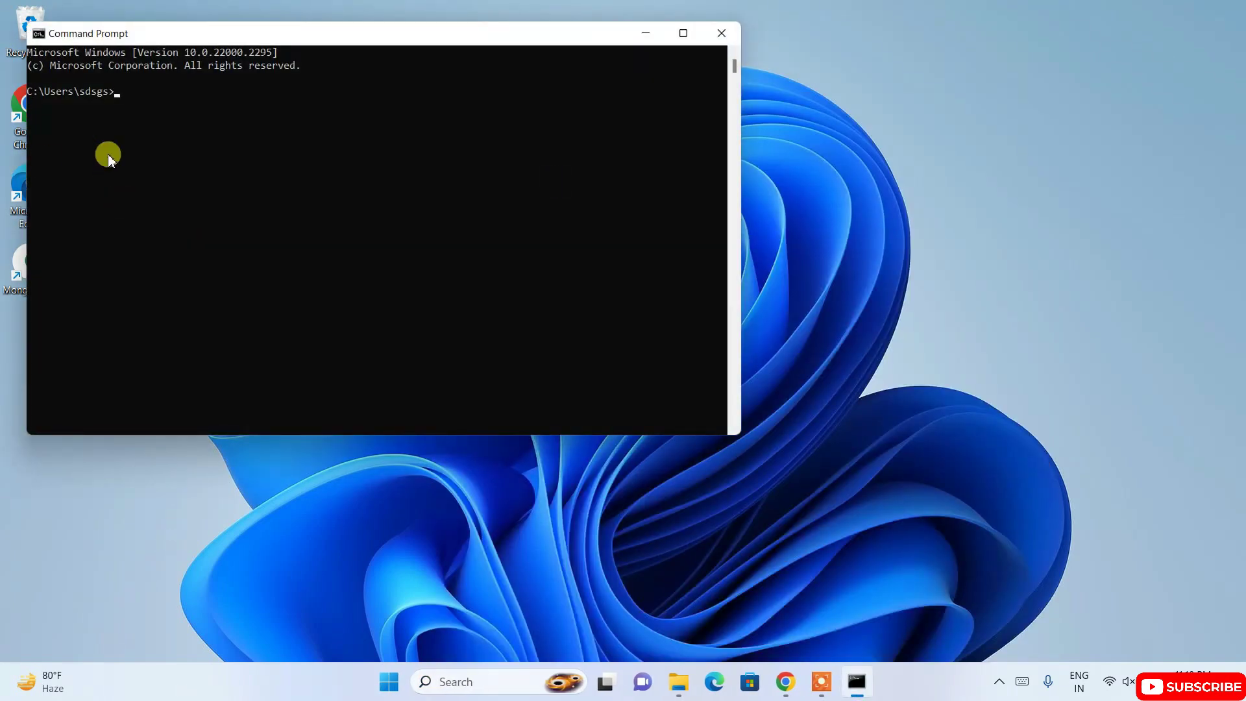
text(php --version)
key(Return)
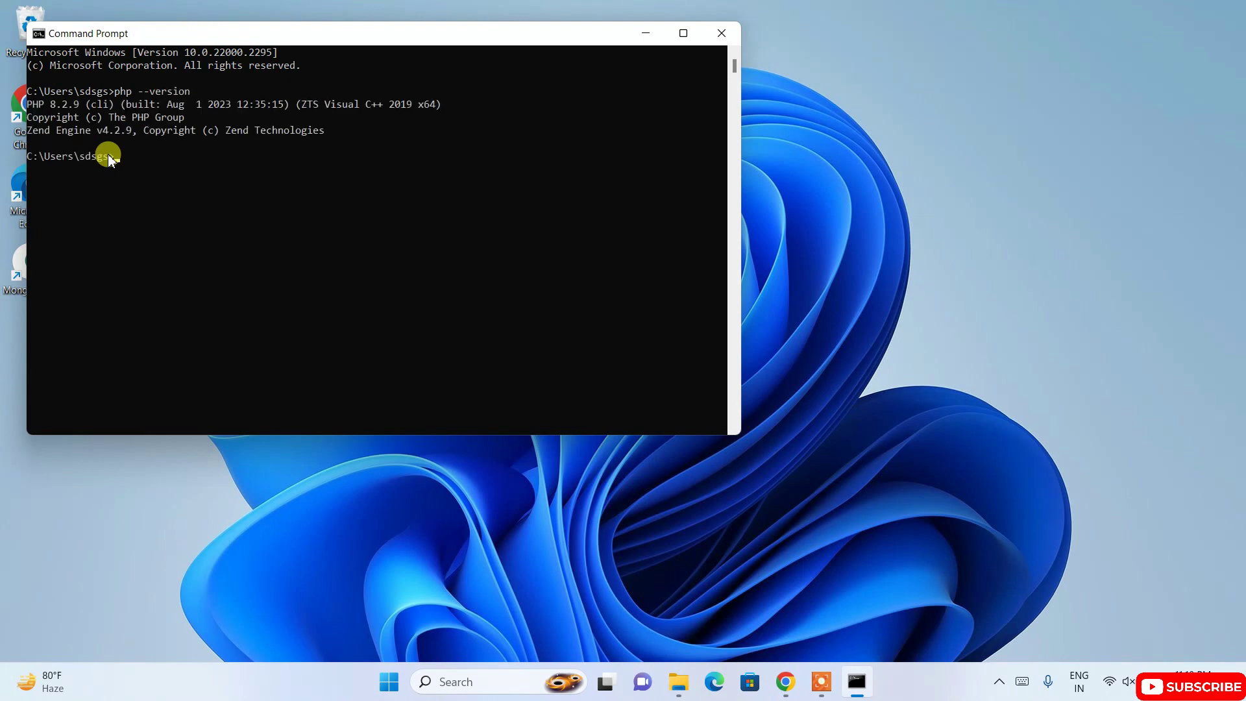
drag(28, 105, 78, 106)
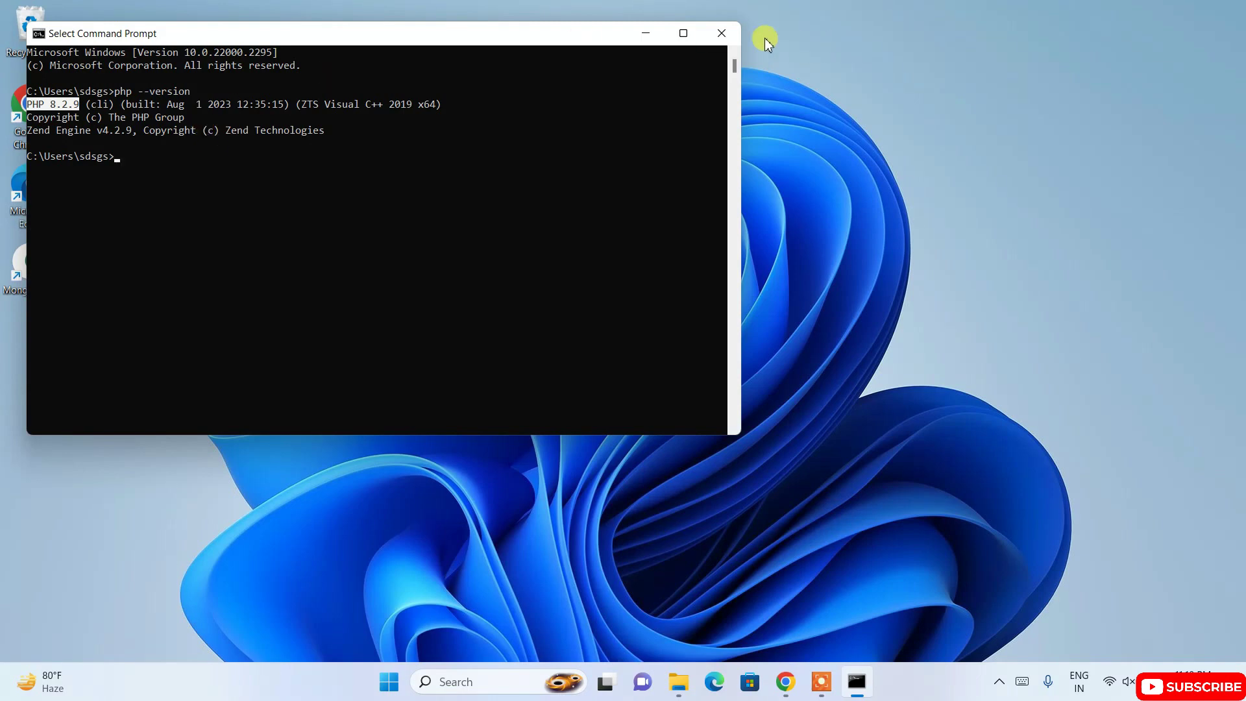
click(717, 32)
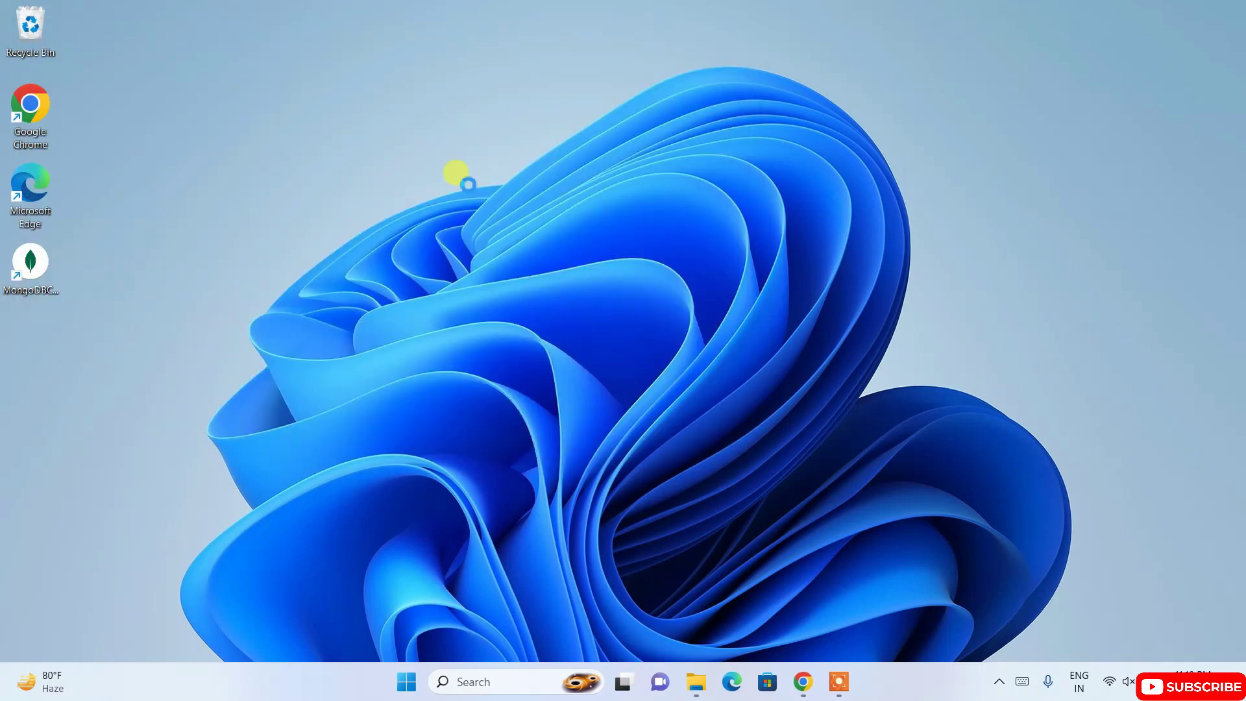
Create a folder named 'php practice' on the desktop and open it
right_click(411, 278)
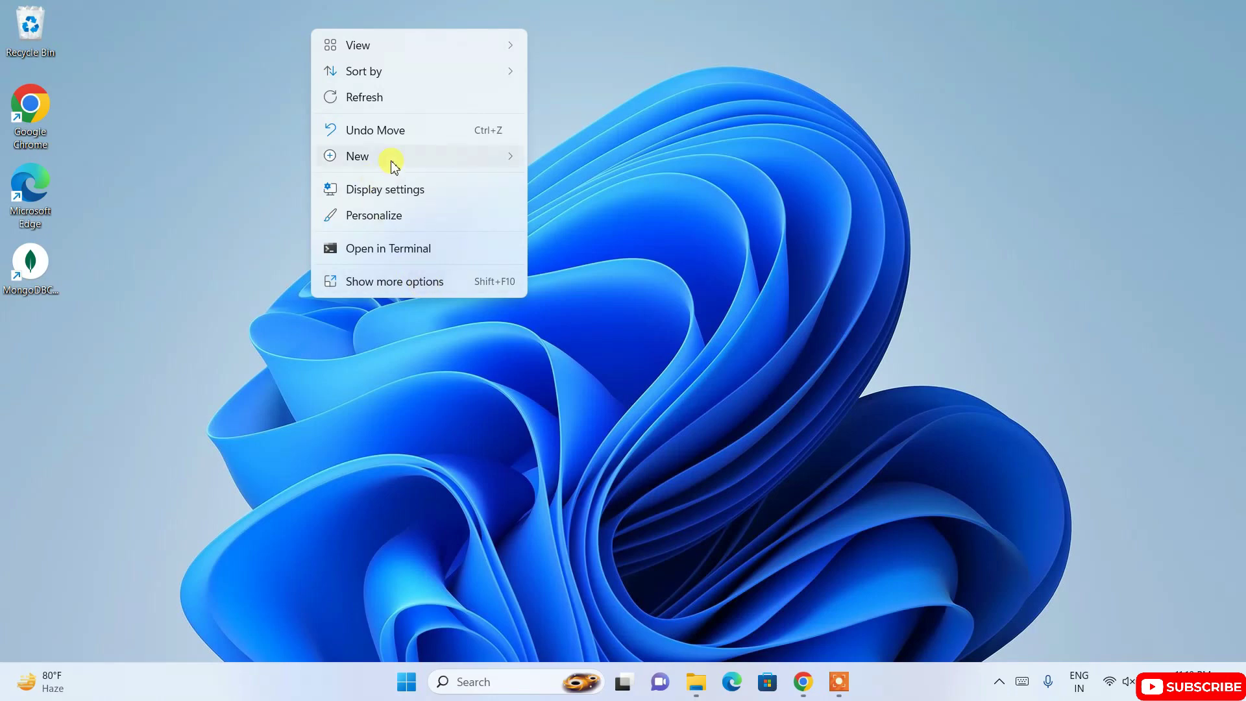
mouse_move(467, 158)
click(566, 157)
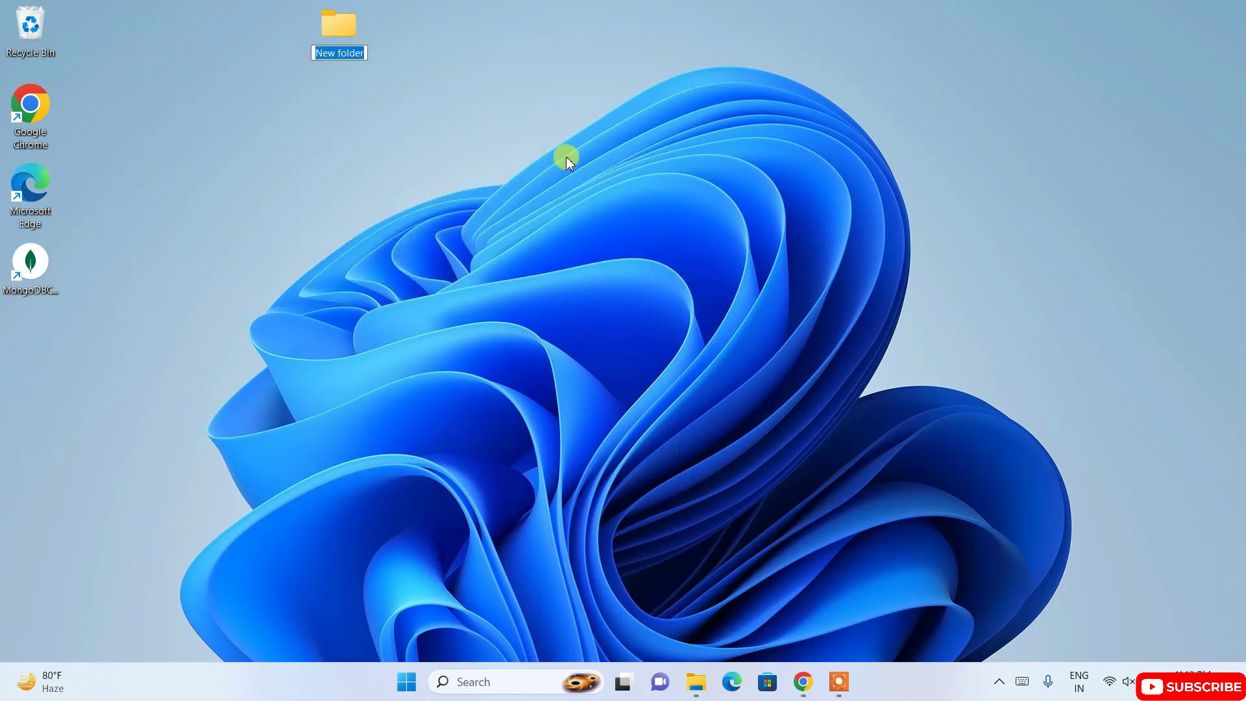
text(php prac)
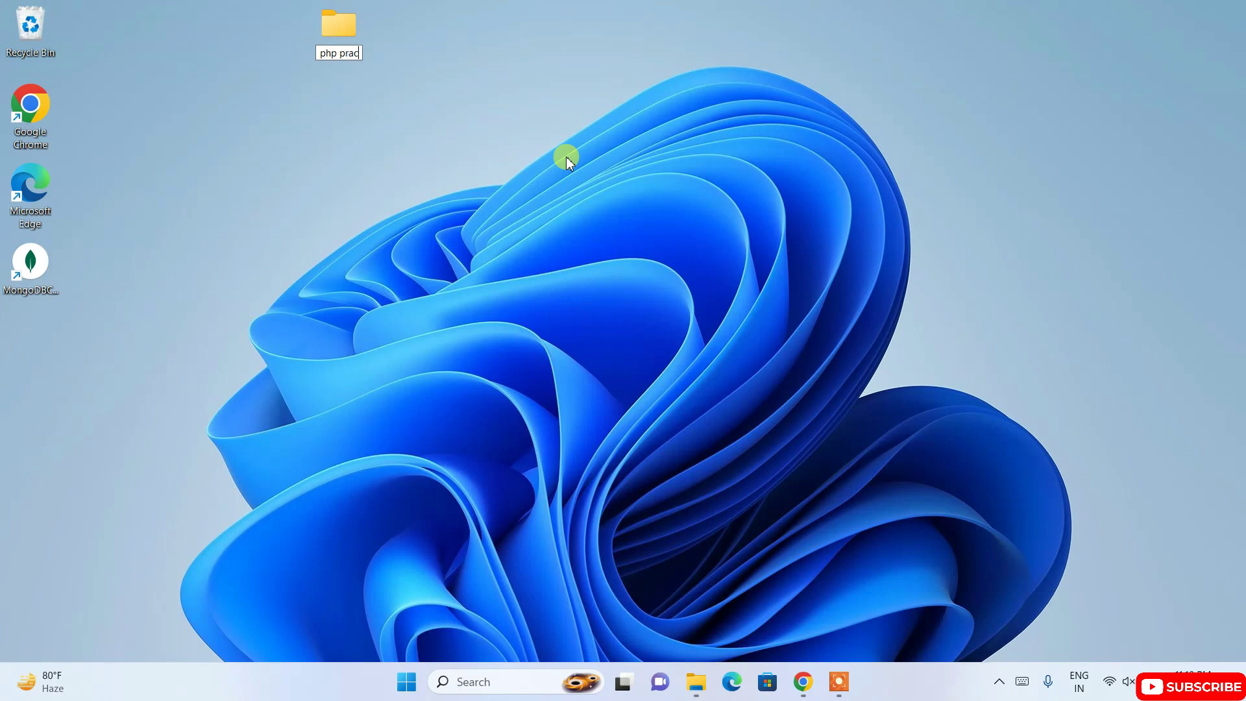
text(tice)
key(Return)
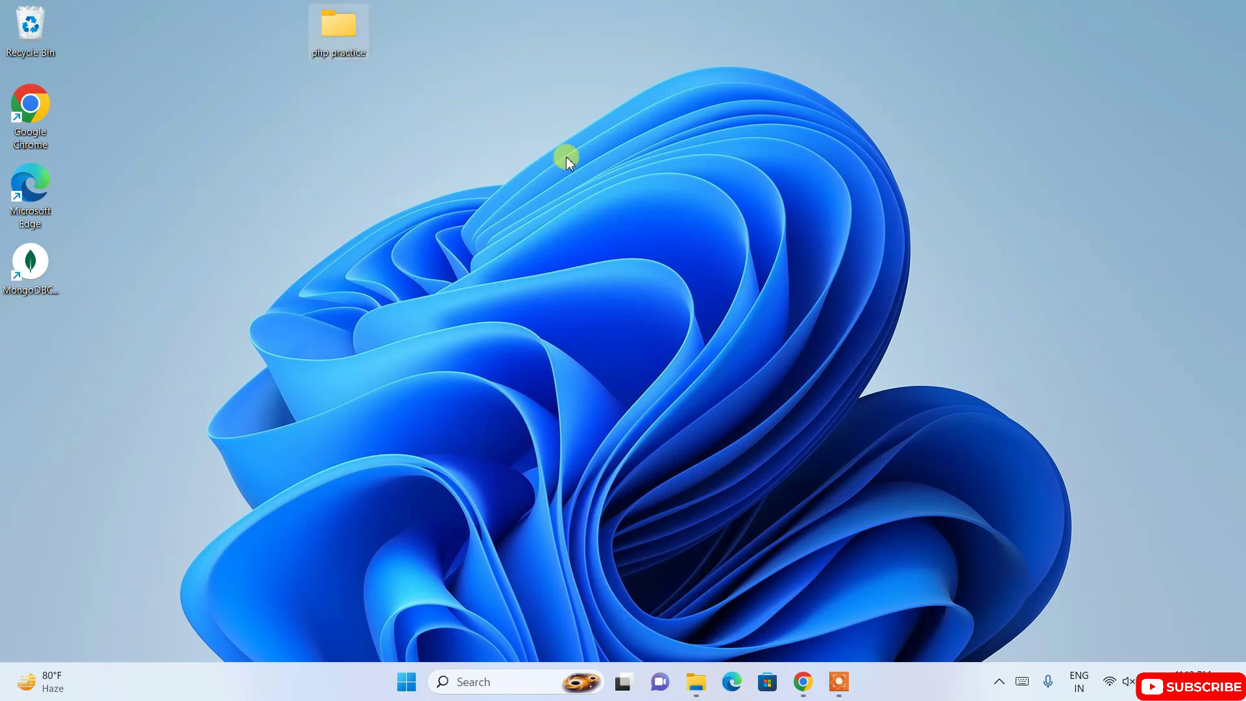
key(Return)
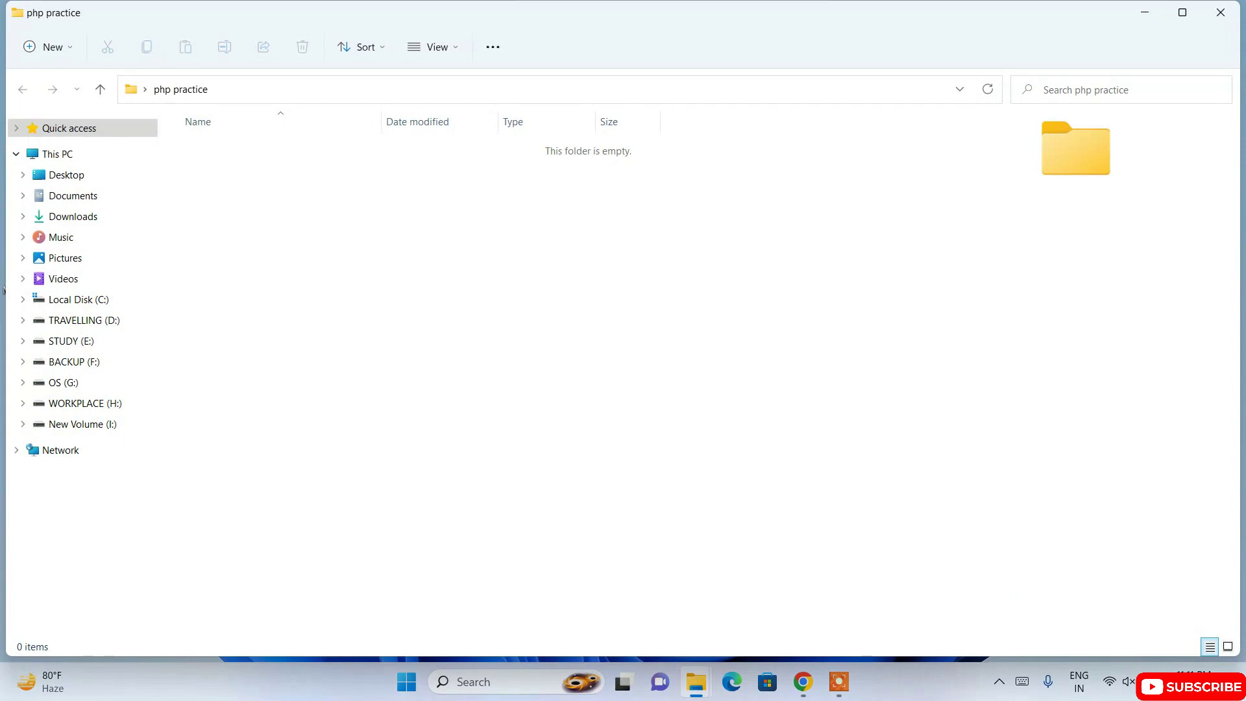
Create a new text document in it named HelloWorld.php, accepting the extension change
right_click(313, 238)
mouse_move(403, 365)
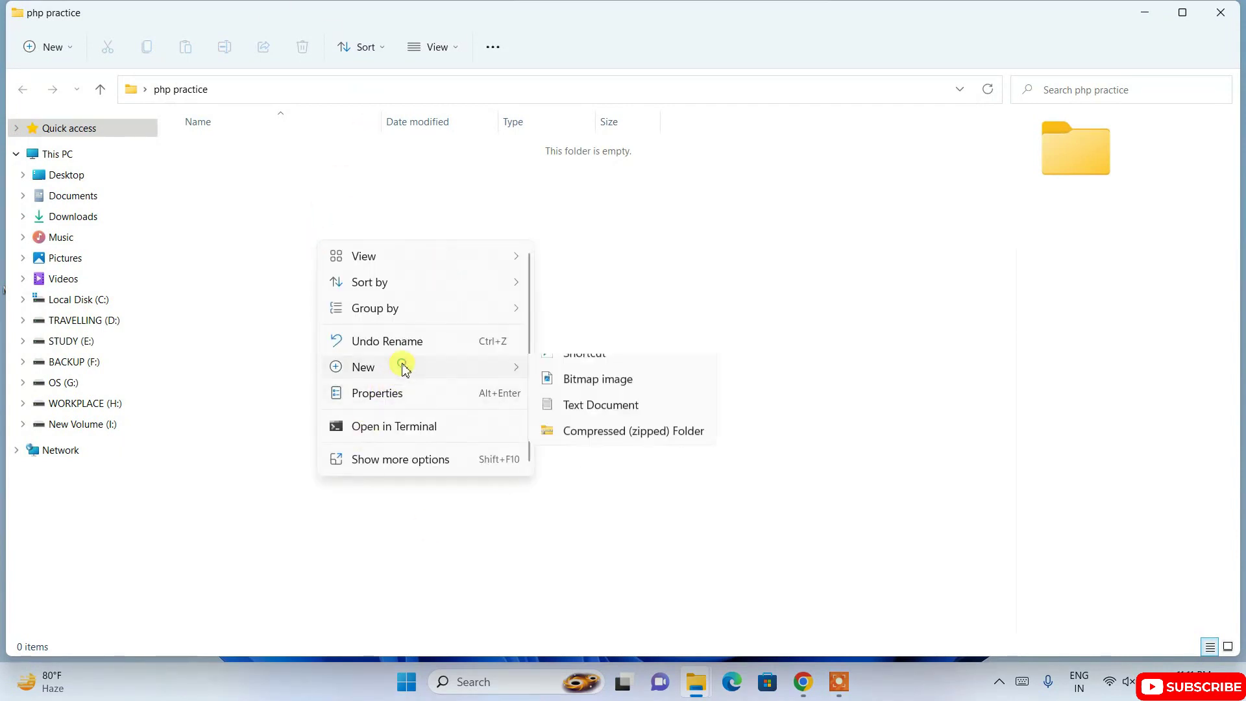
click(609, 448)
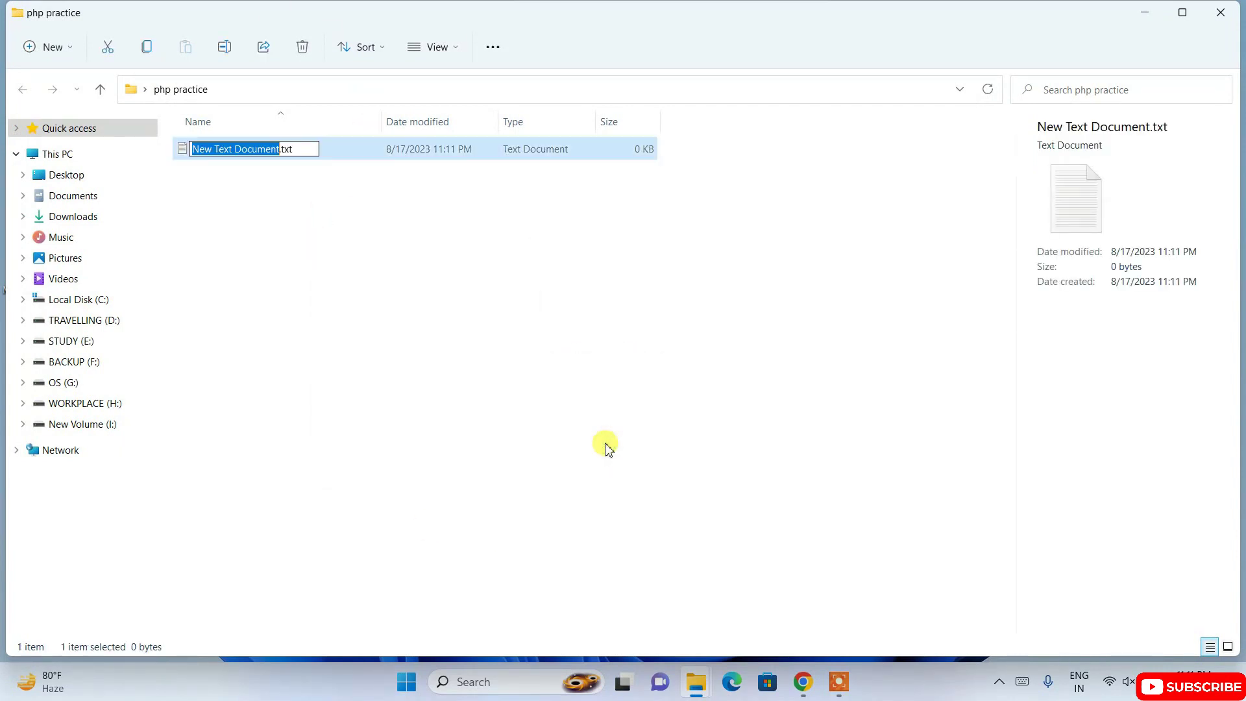
text(Hello)
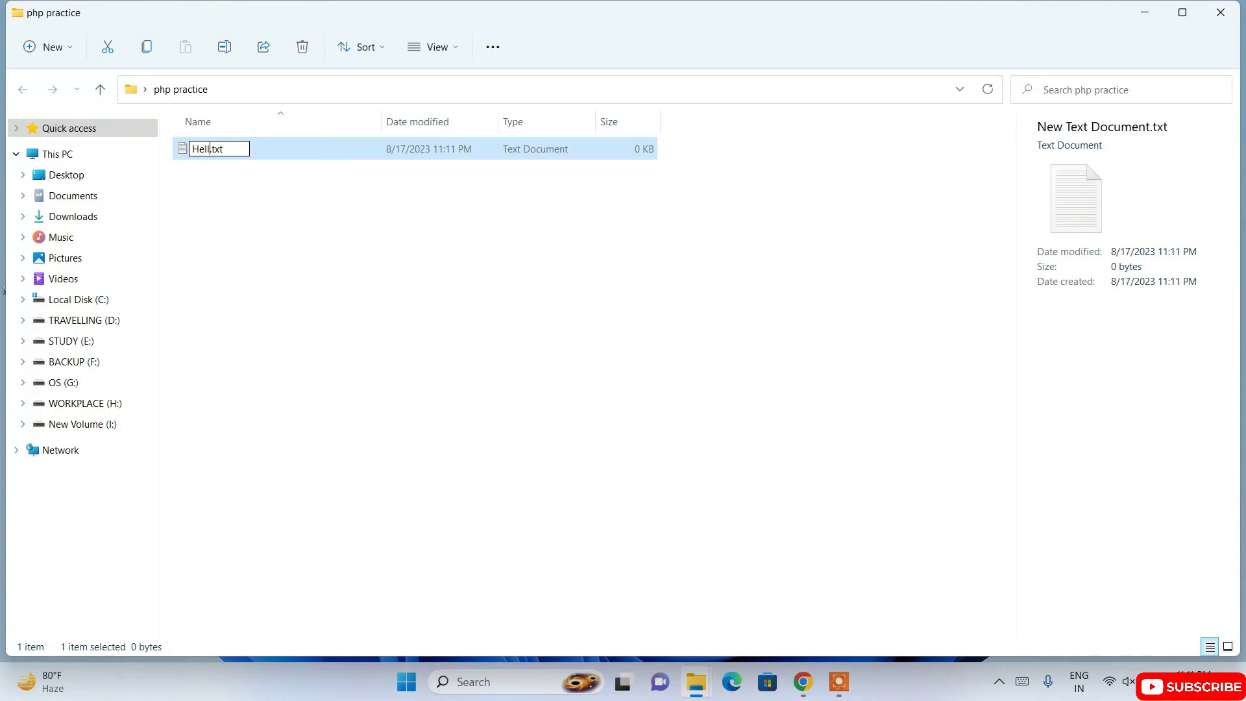
text(World)
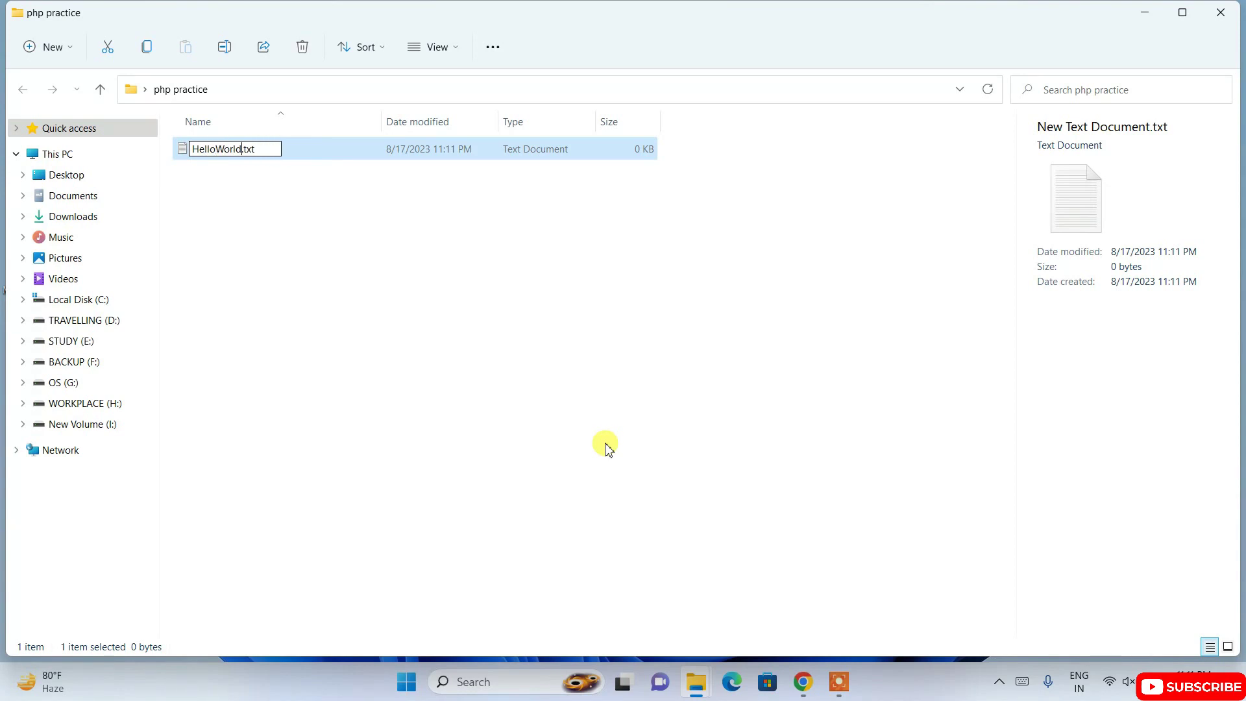
key(End)
key(BackSpace)
key(BackSpace)
key(BackSpace)
text(php)
key(Return)
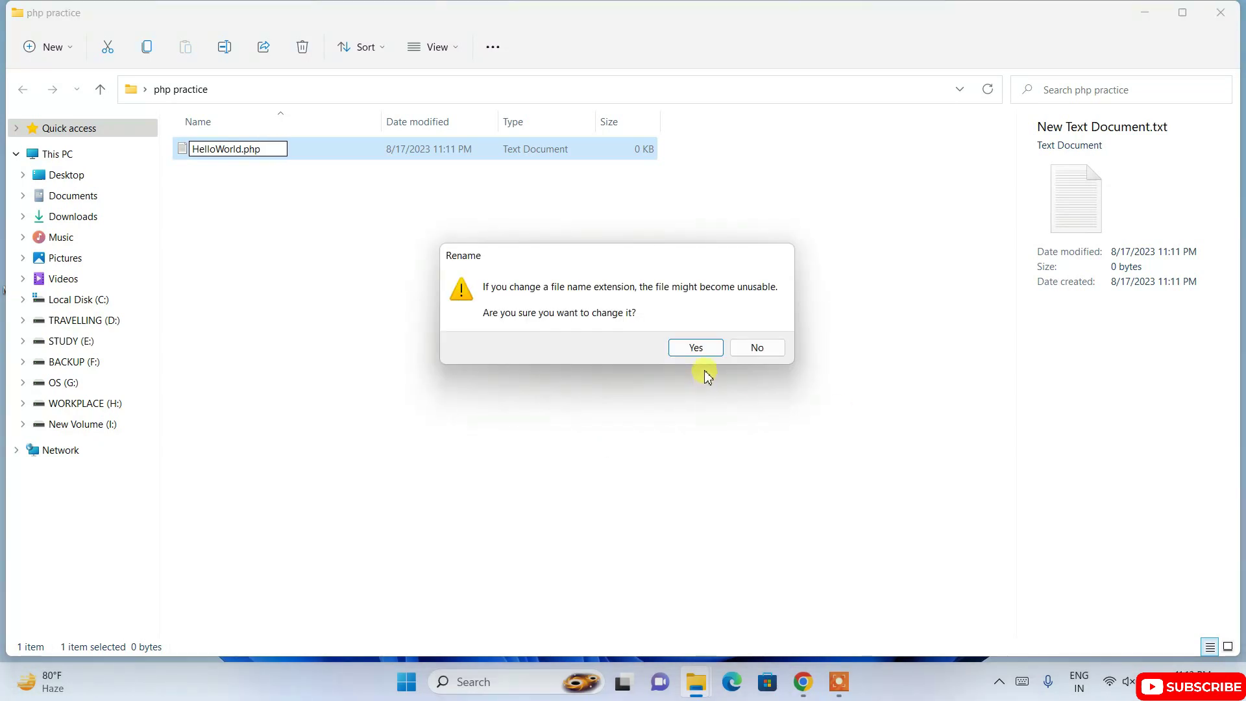
click(695, 348)
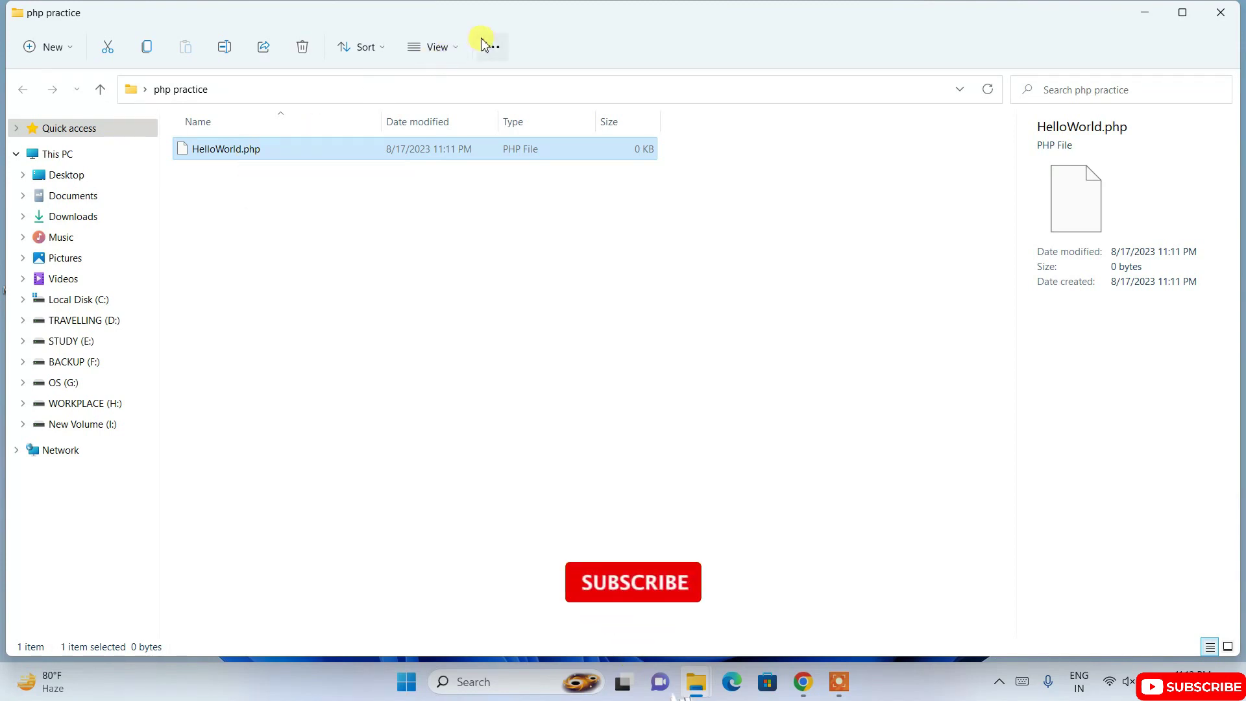
Verify that File name extensions are shown in the folder's View options
click(460, 52)
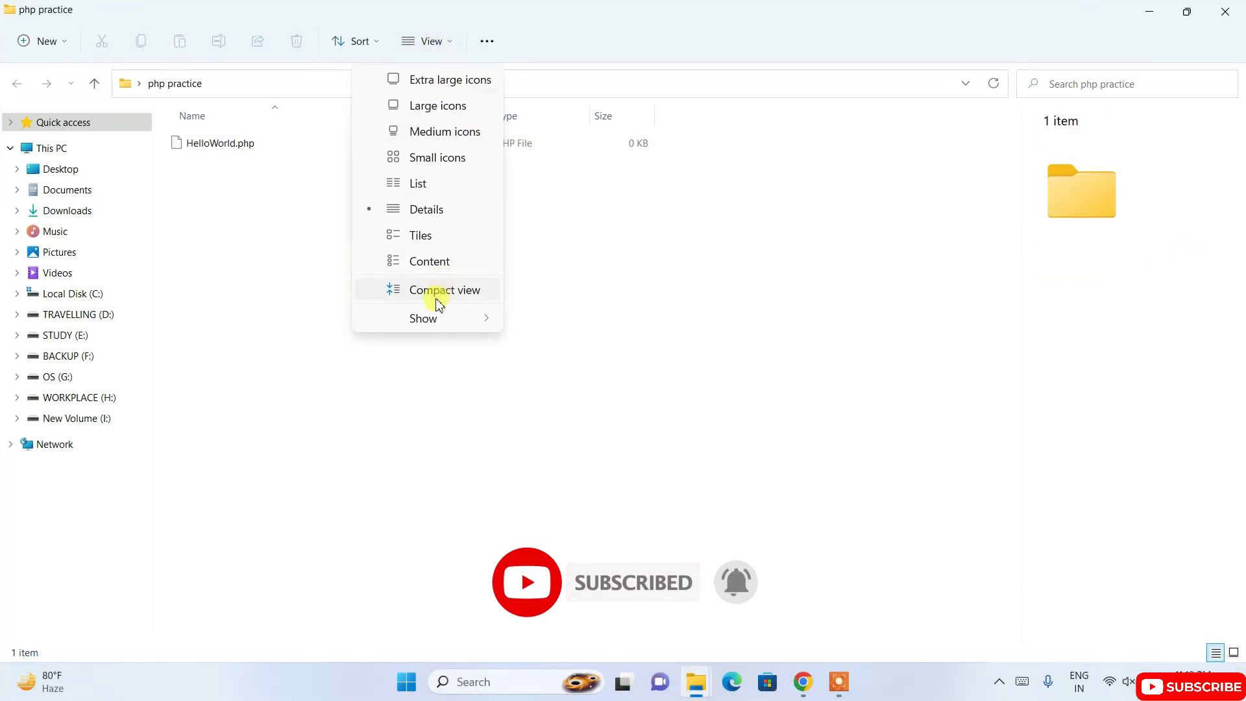
mouse_move(422, 319)
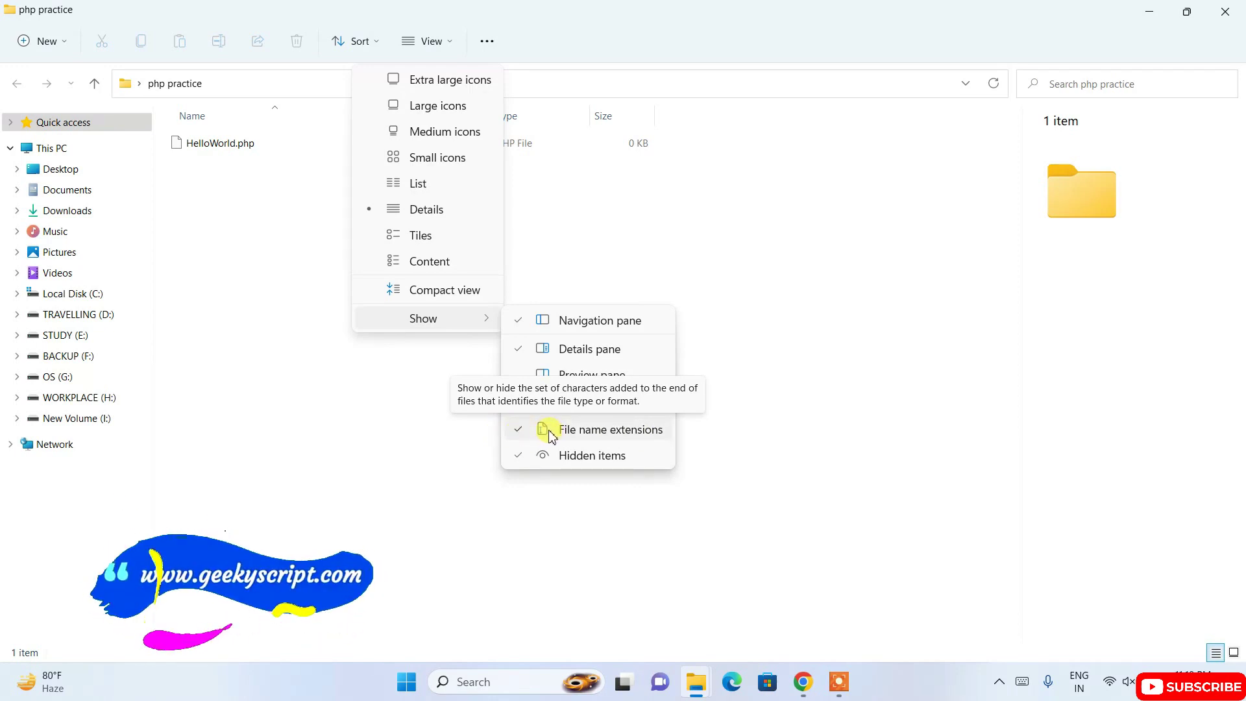
click(594, 233)
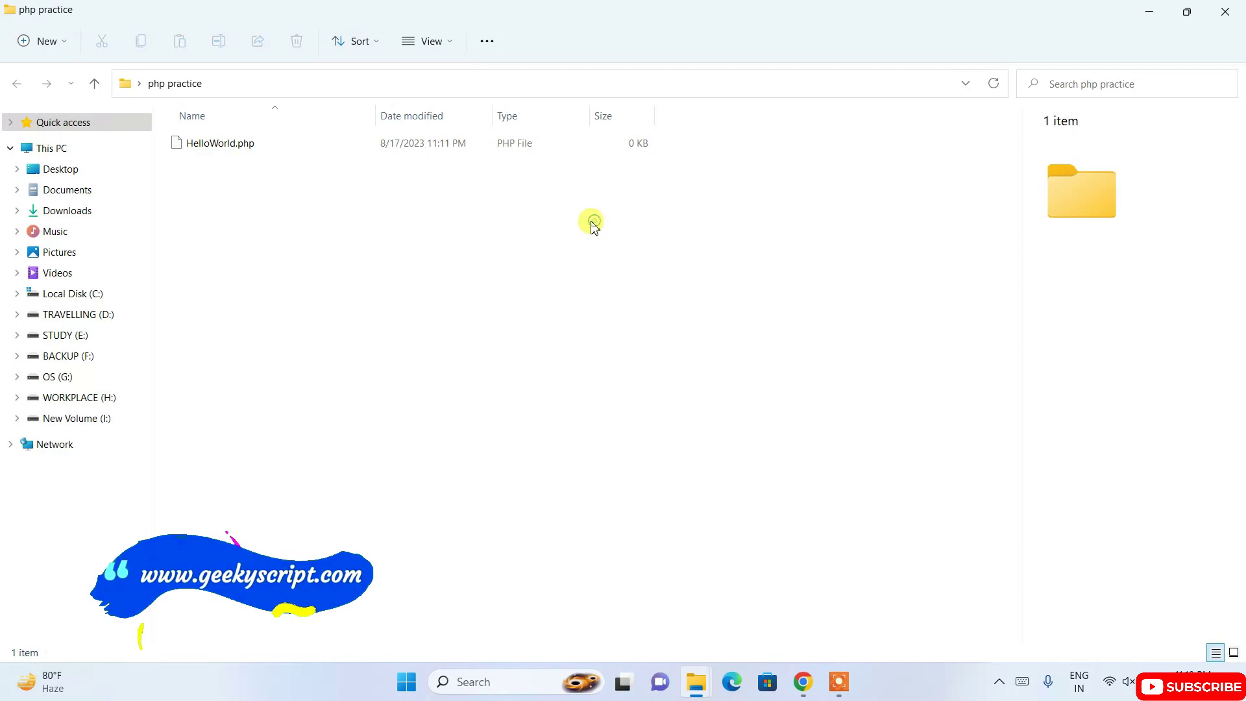
Select HelloWorld.php and bring up its context menu
click(251, 145)
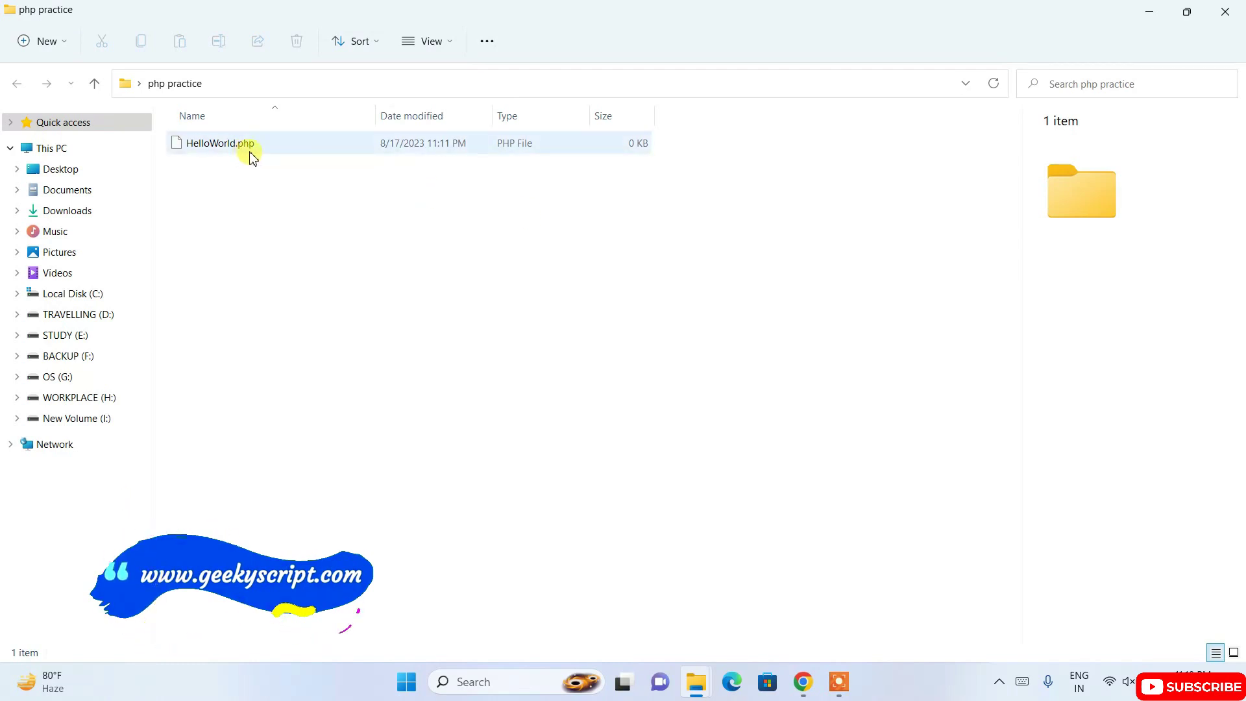
click(261, 149)
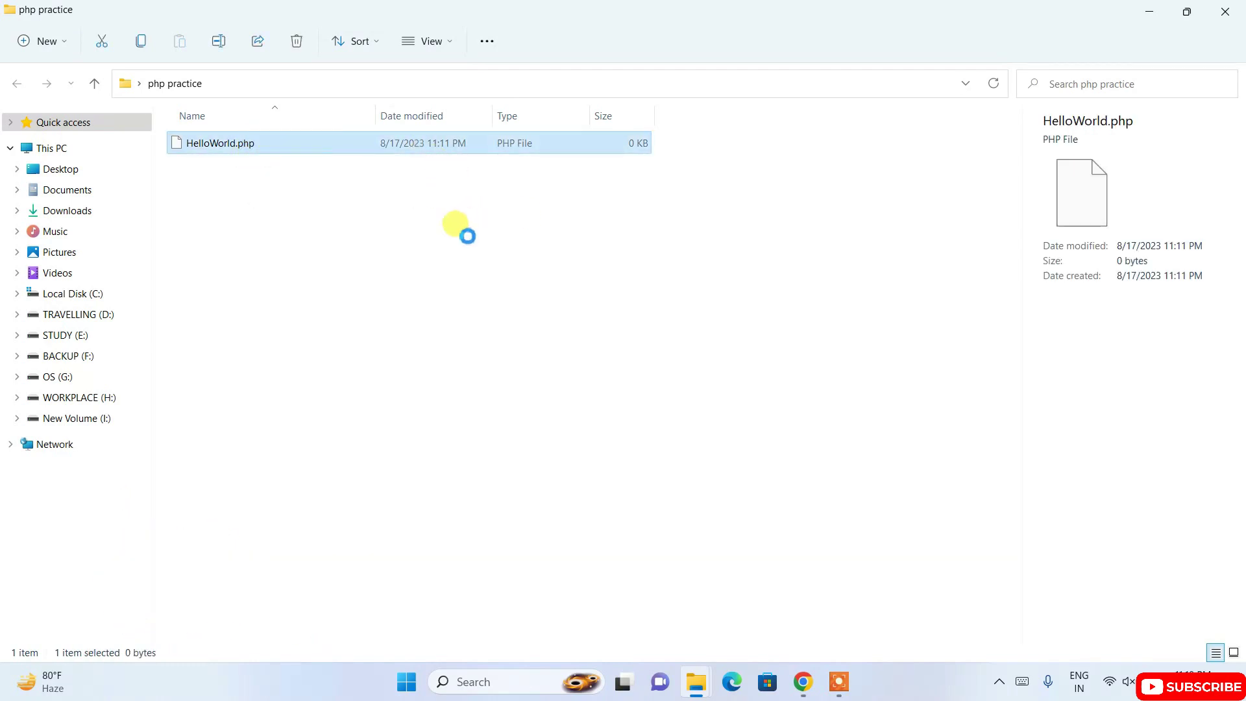
key(Menu)
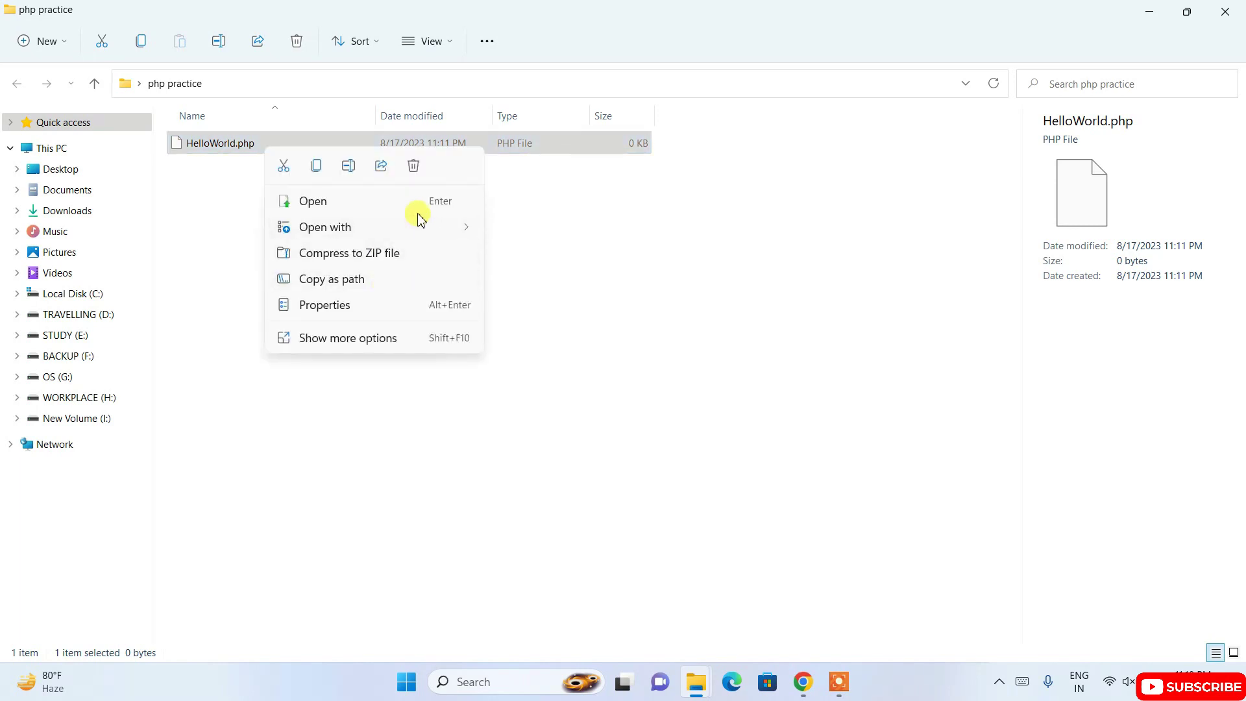
Open HelloWorld.php in Notepad and write a PHP block echoing "Hello World!!"
mouse_move(417, 221)
click(592, 231)
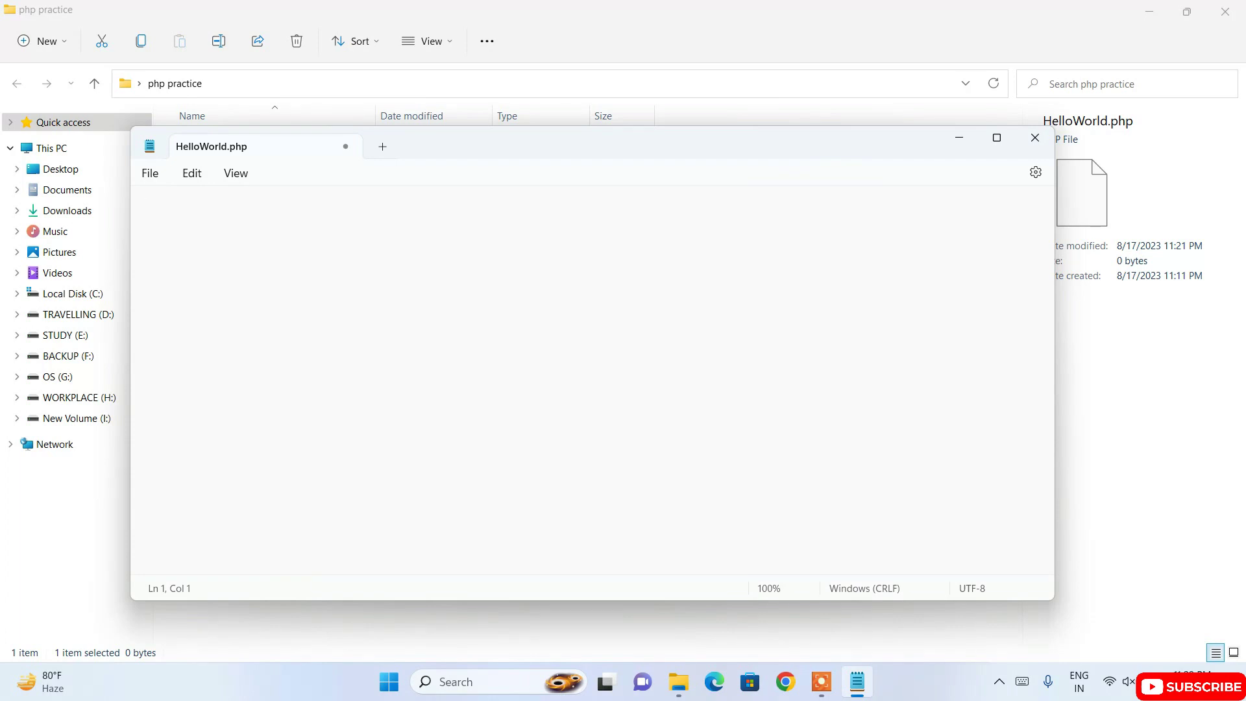
text(<?php)
key(Return)
key(Return)
key(Return)
key(Return)
text(echo)
text( "";)
text(Hello Wo)
text(rld)
text(!!";)
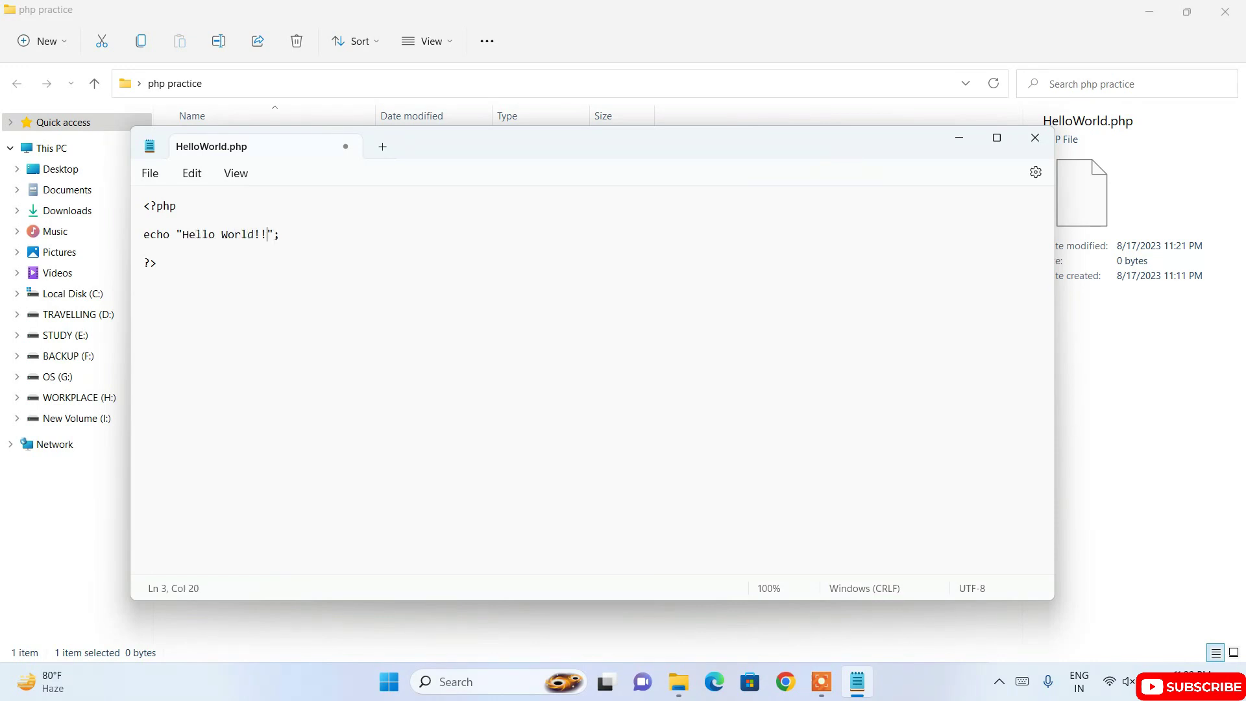
Save HelloWorld.php and return to the php practice folder
click(150, 174)
click(172, 279)
click(888, 104)
Open a Command Prompt in the php practice folder via the address bar
click(419, 83)
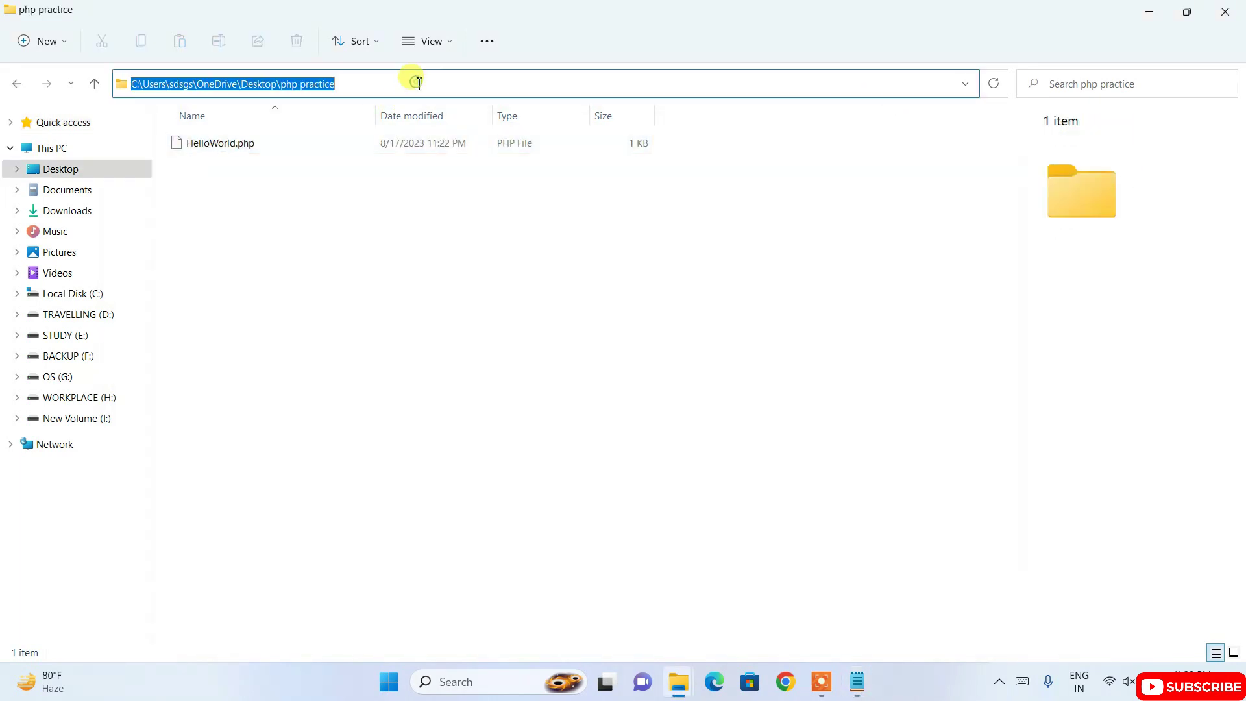
text(cmd)
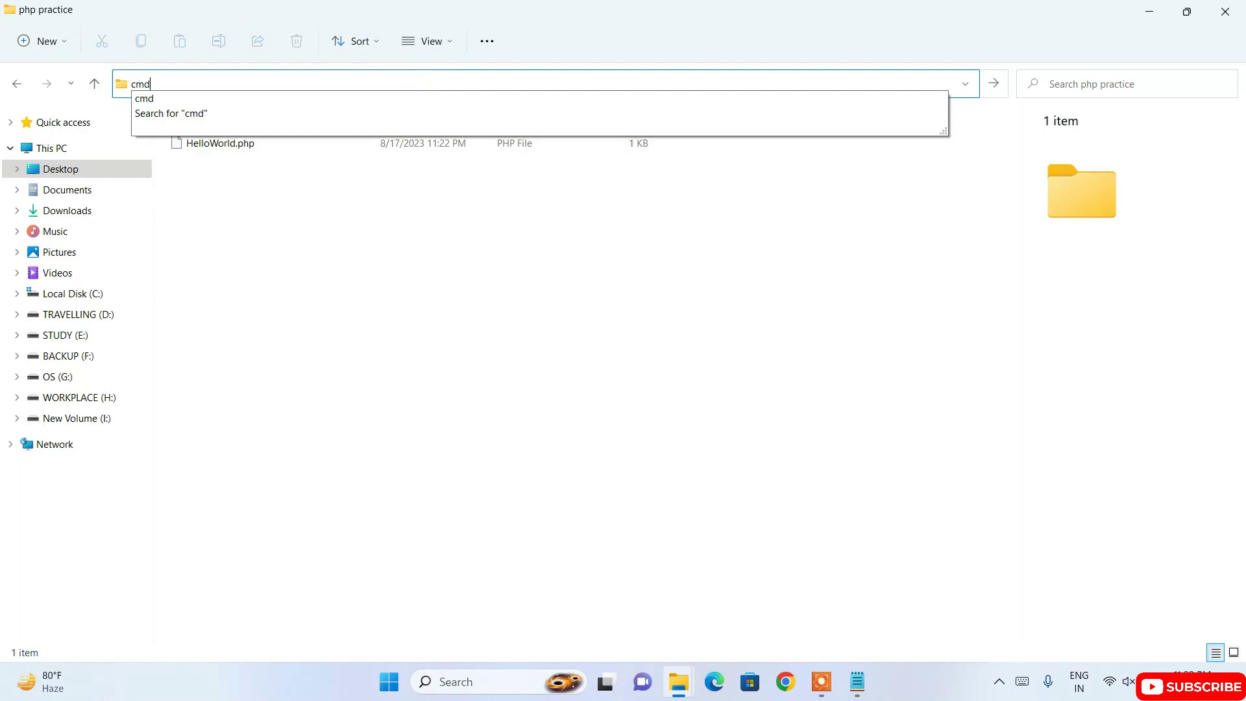
key(Return)
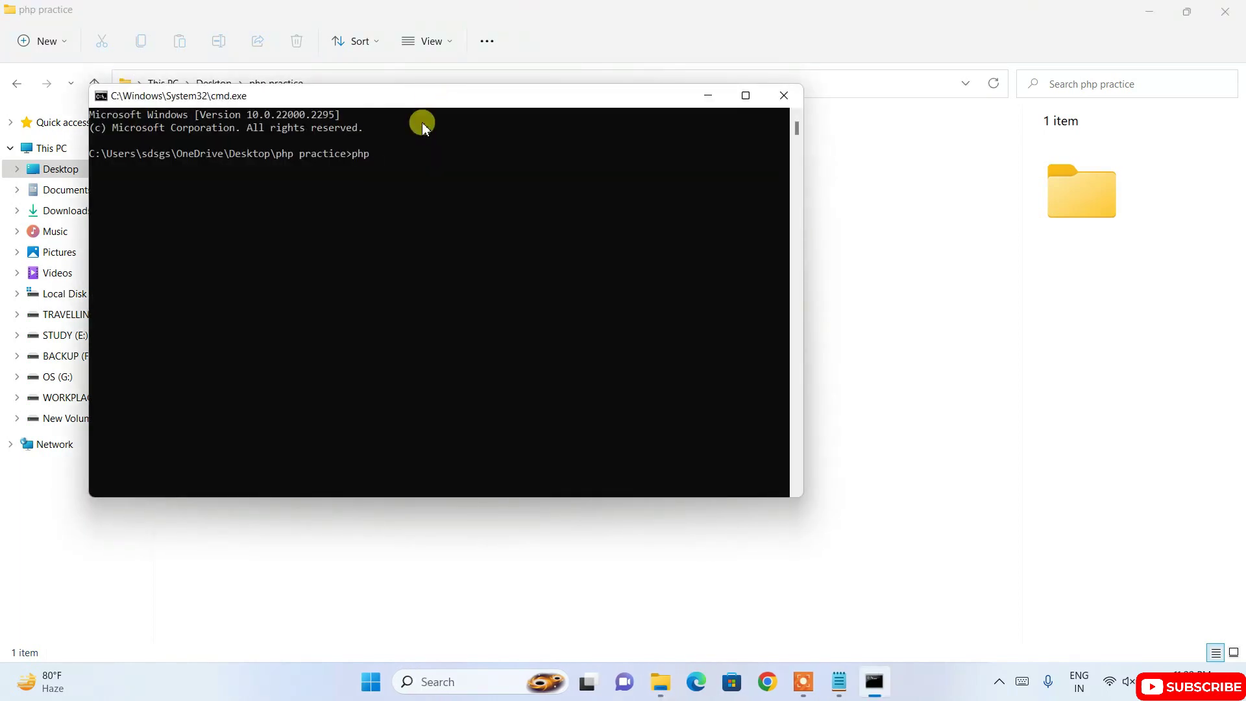
drag(440, 97, 575, 202)
Run php HelloWorld.php to print Hello World!!, then highlight the command and output lines
text(HelloWorld.php)
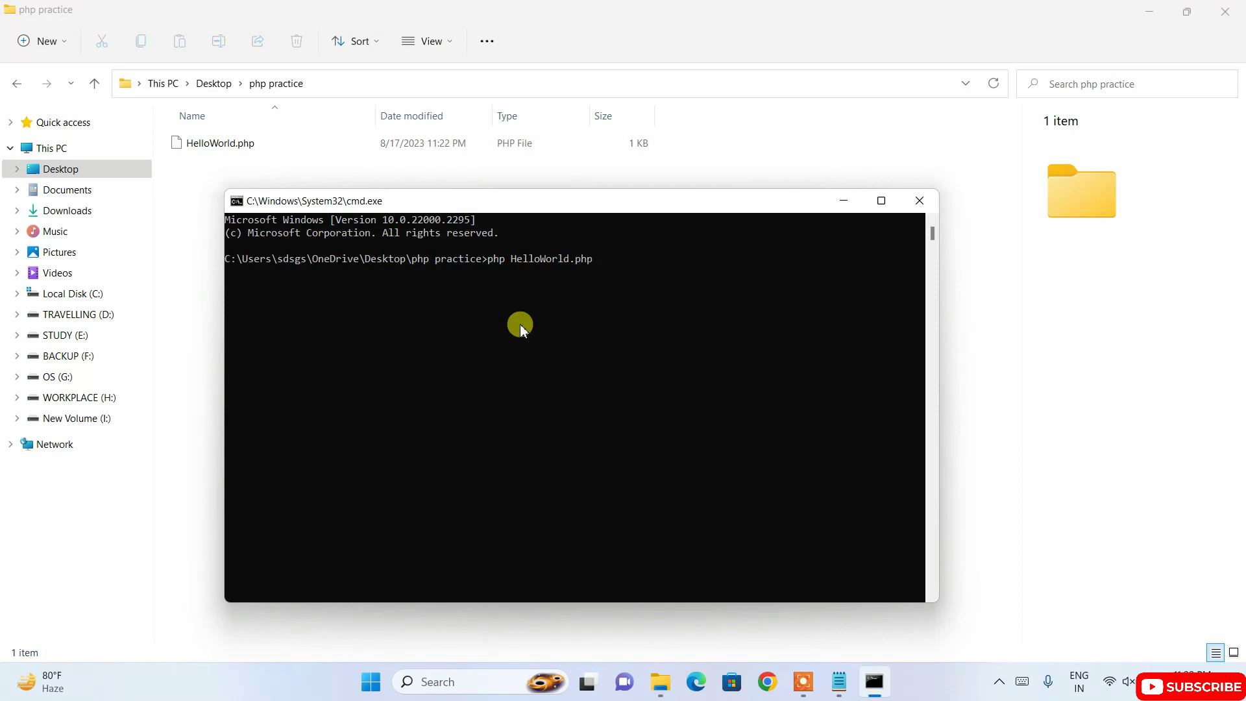
key(Return)
drag(318, 272, 240, 280)
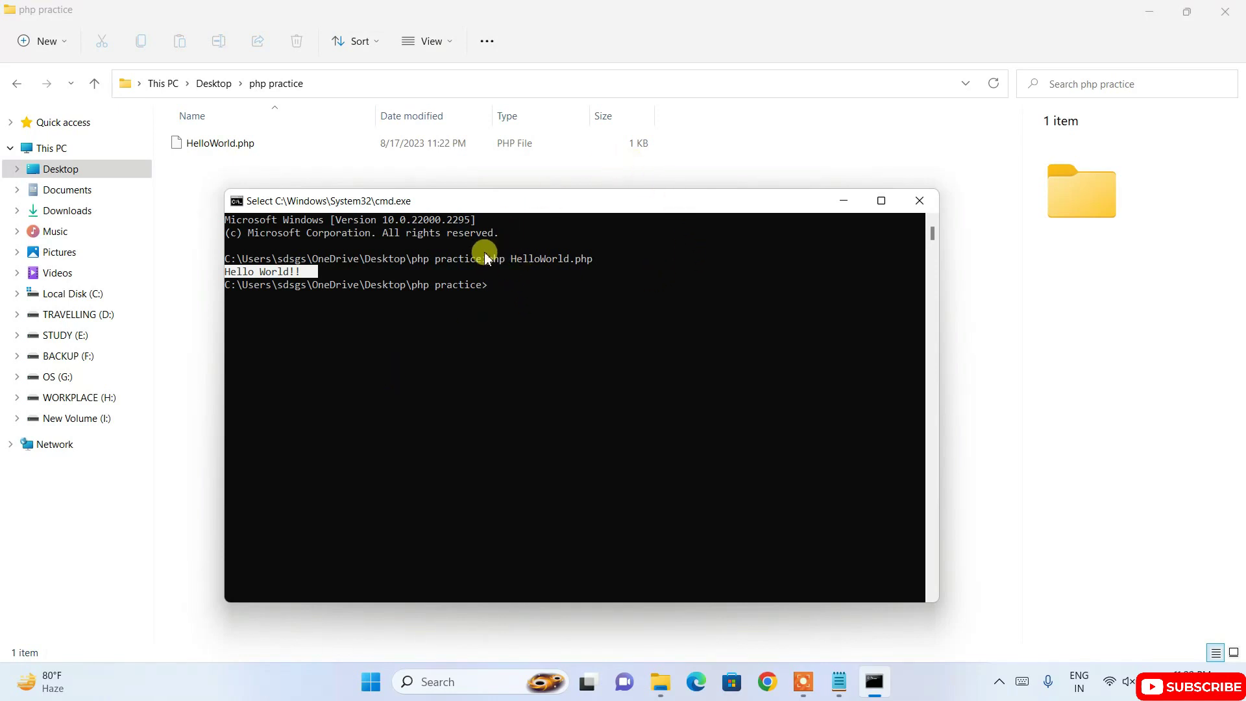
drag(483, 263, 655, 262)
click(607, 322)
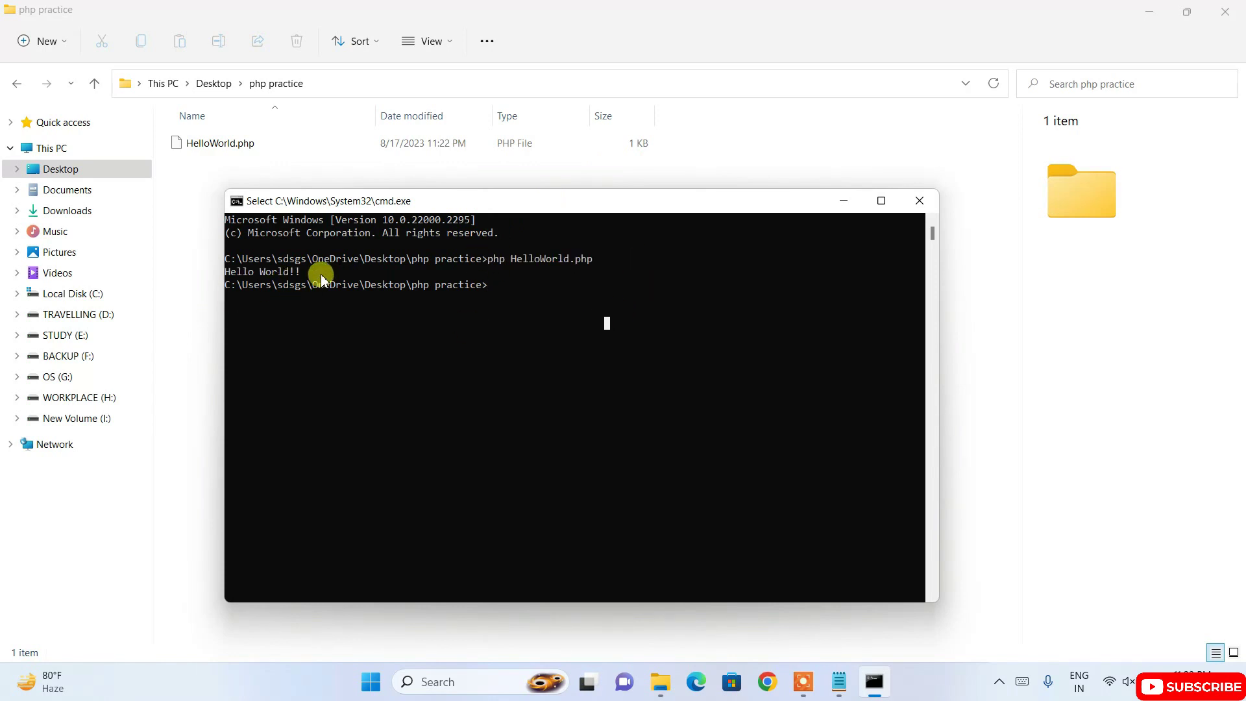
drag(321, 274, 208, 270)
click(426, 320)
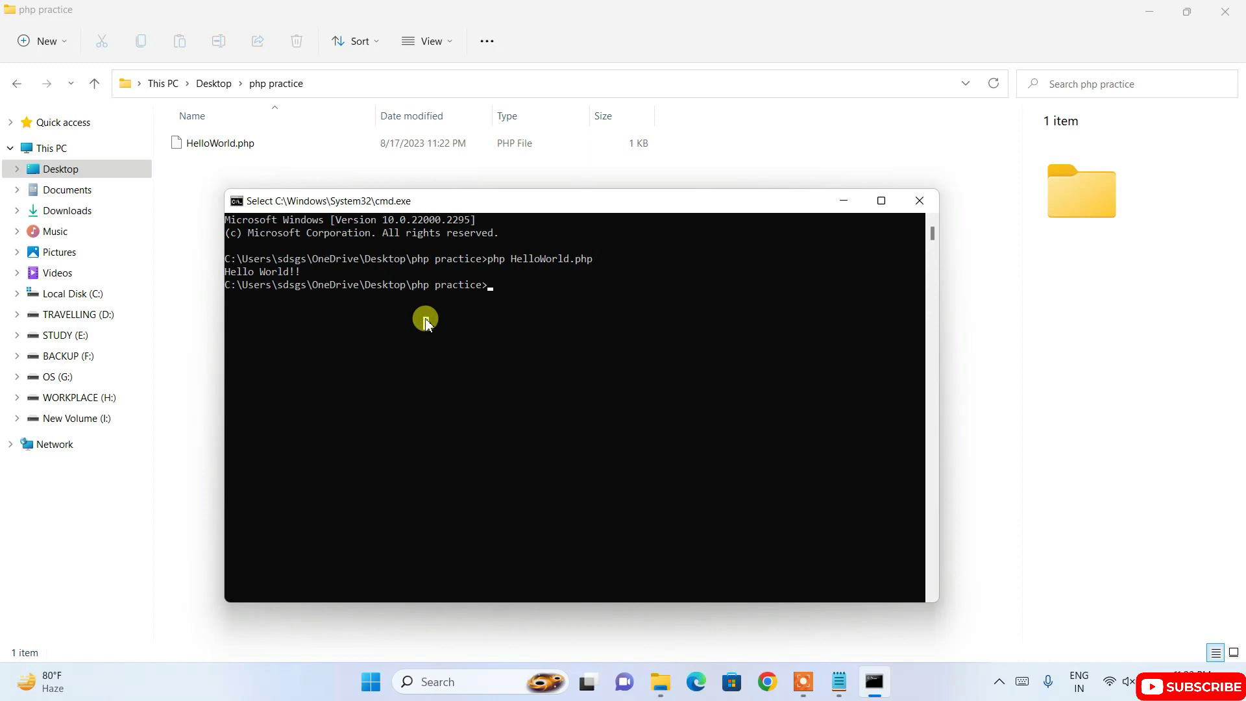